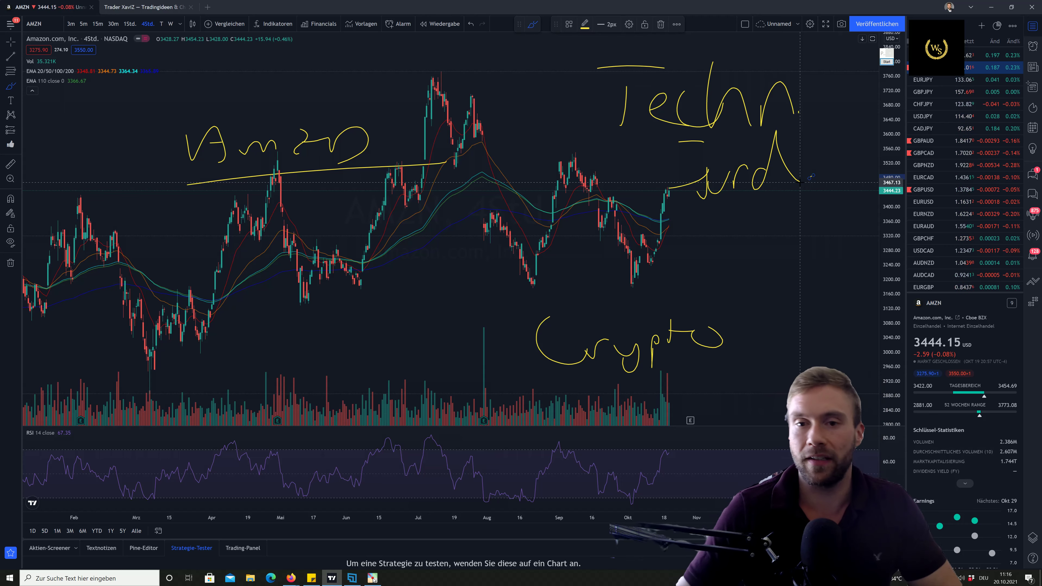
Handwrite another word in yellow beside "Crypto" below the price curve on the AMZN chart
mouse_move(339, 333)
left_mouse_down()
mouse_move(357, 329)
mouse_move(390, 351)
left_mouse_up()
mouse_move(425, 306)
left_mouse_down()
mouse_move(425, 349)
mouse_move(454, 330)
left_mouse_up()
mouse_move(455, 331)
left_mouse_down()
mouse_move(452, 344)
mouse_move(477, 328)
mouse_move(499, 349)
left_mouse_up()
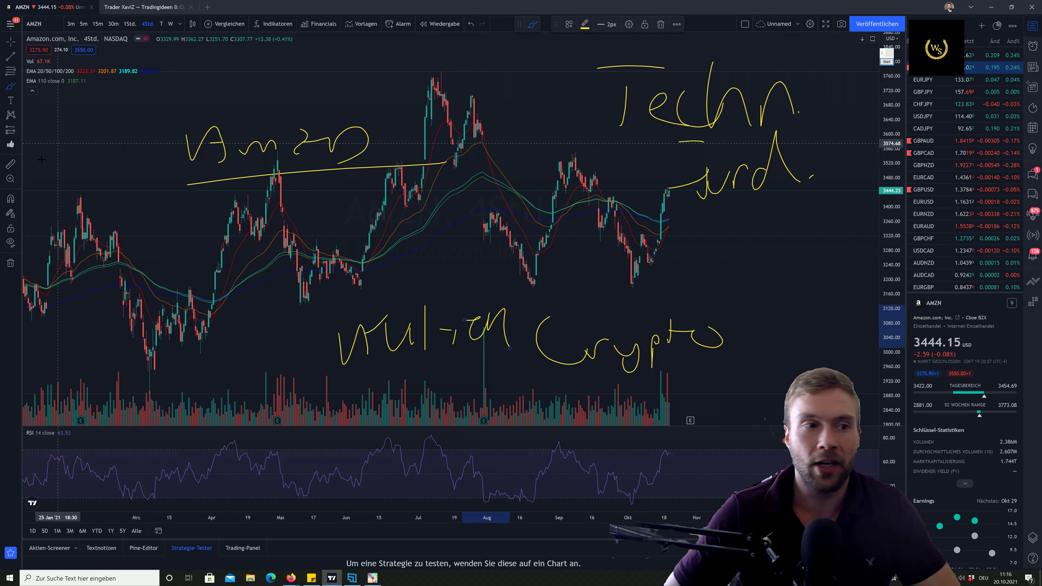
Remove all drawings from the AMZN chart and handwrite "90min" in yellow above the early-year candles
left_click(11, 263)
left_click_drag(157, 92, 166, 144)
left_click_drag(201, 94, 203, 94)
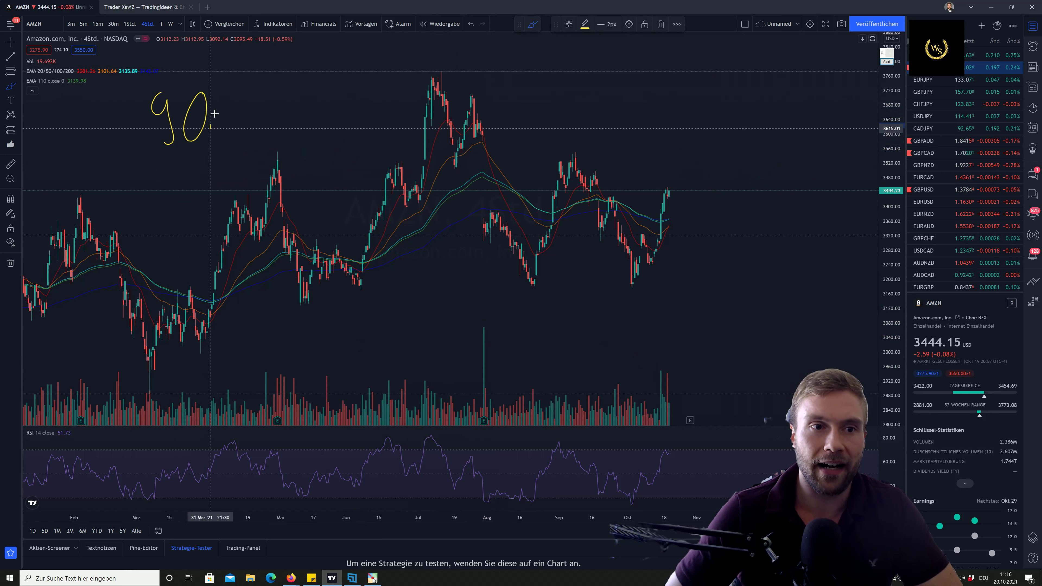
mouse_move(210, 136)
left_mouse_down()
mouse_move(267, 123)
mouse_move(268, 140)
left_mouse_up()
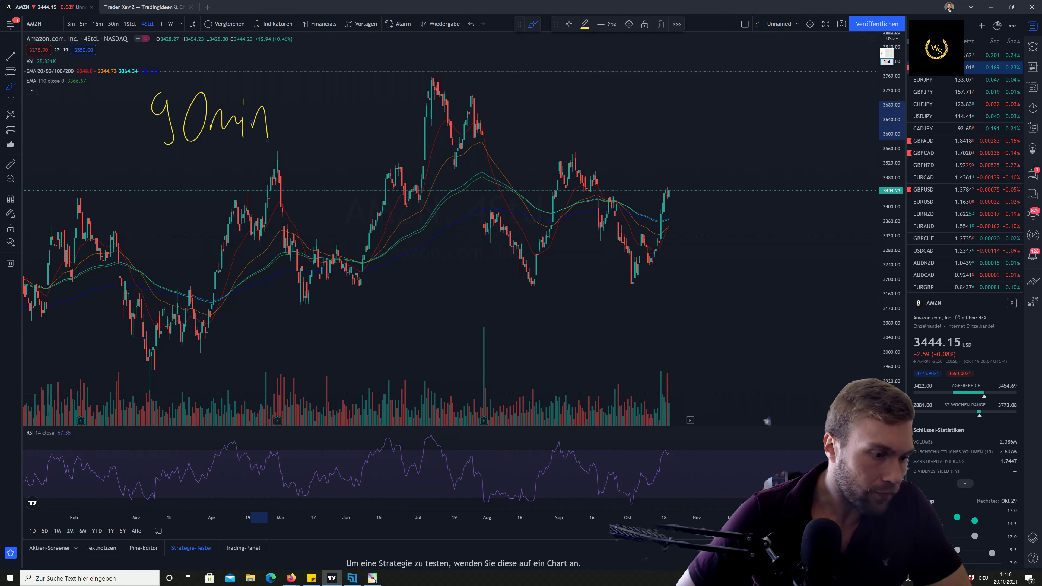
Switch to the Investment-Tracker spreadsheet in Firefox and go to the beginning of the stock list on Tabellenblatt4
mouse_move(291, 575)
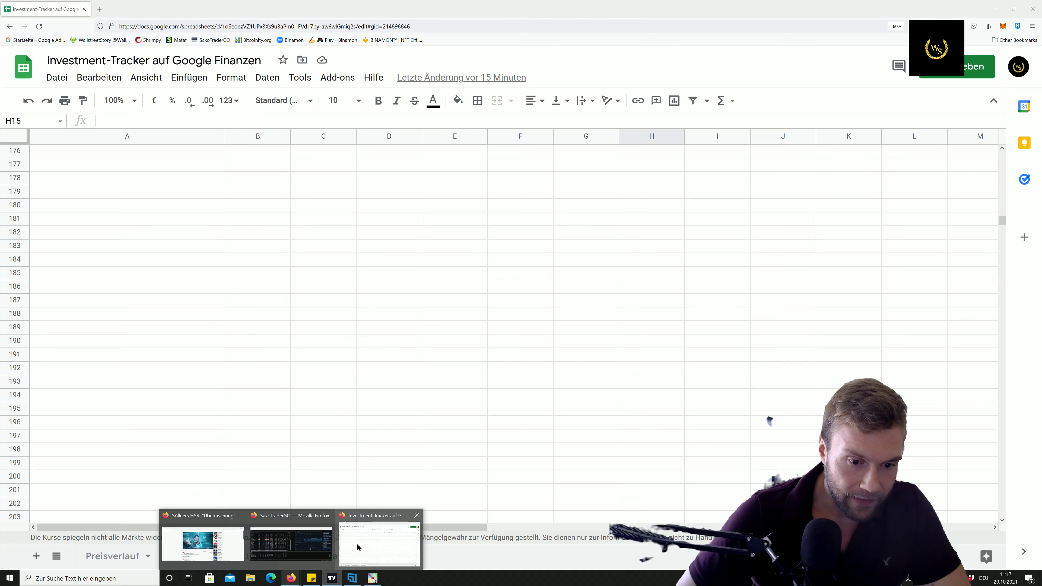
left_click(357, 547)
scroll(290, 396, "up", 20)
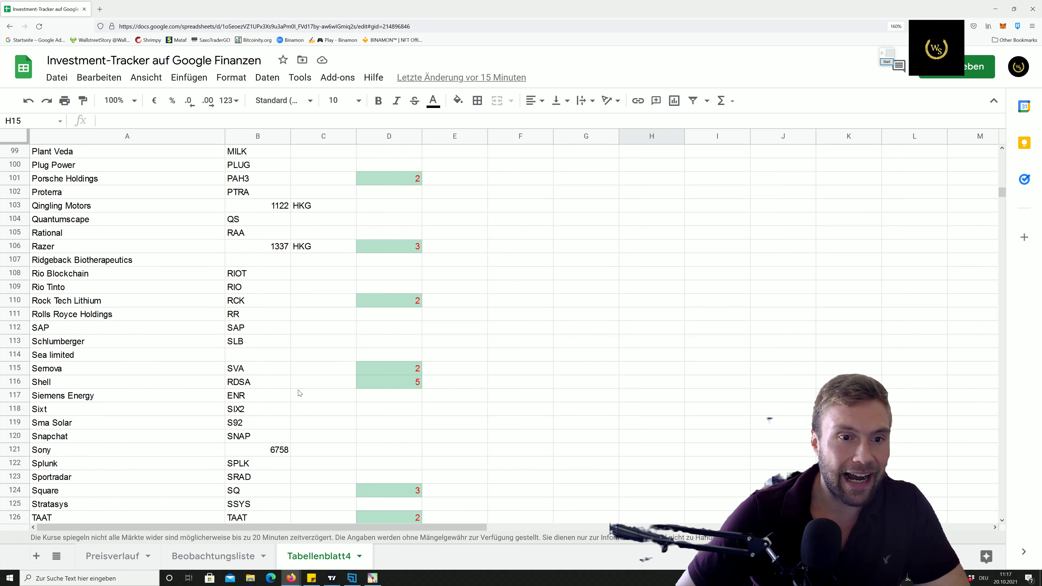
scroll(501, 380, "up", 3)
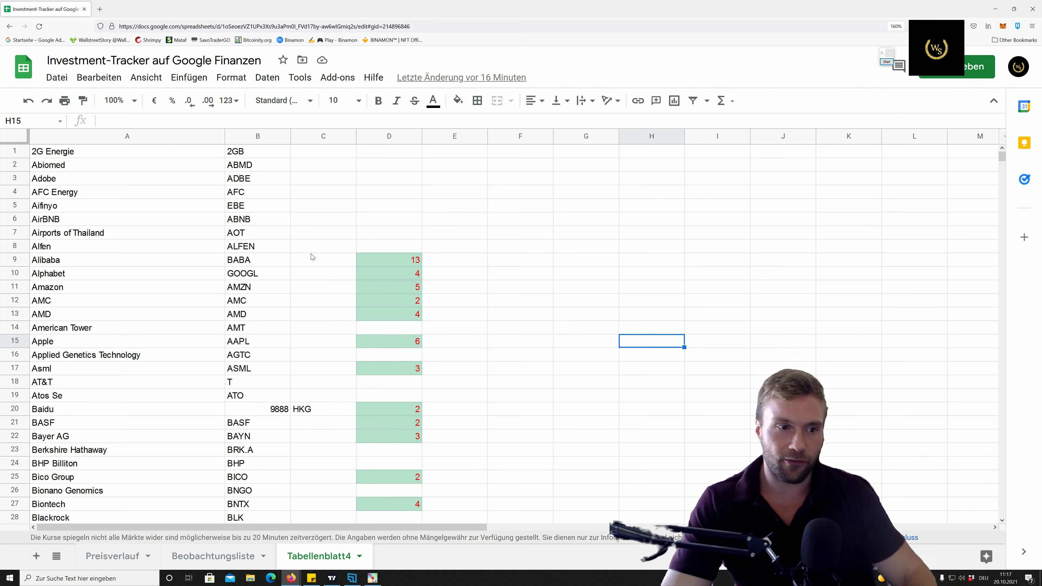
Examine the vote count for Alibaba and the first listed stocks, from 2G Energie to AMD
left_click(406, 262)
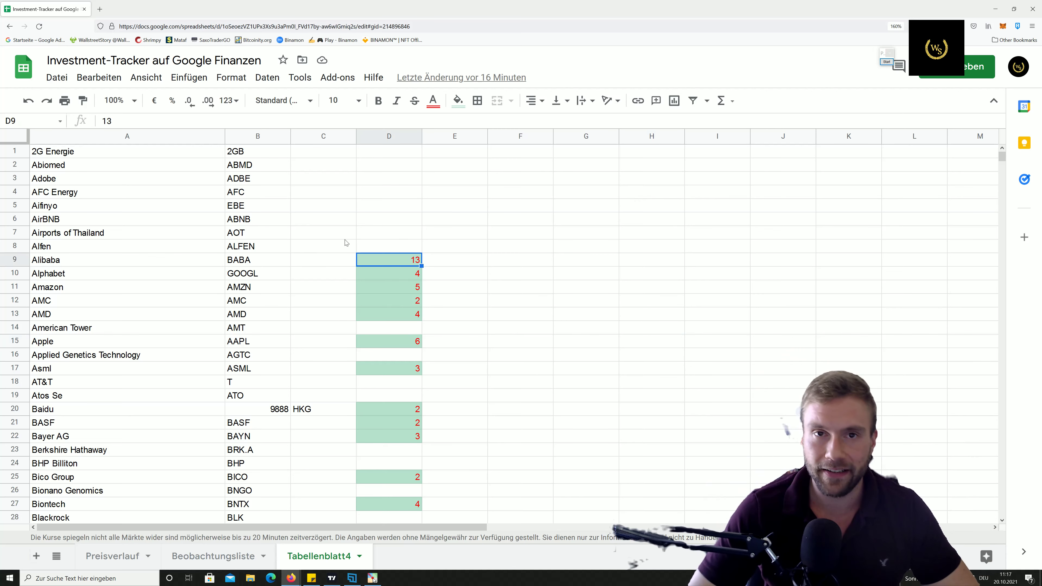
left_click(140, 156)
left_click(136, 168)
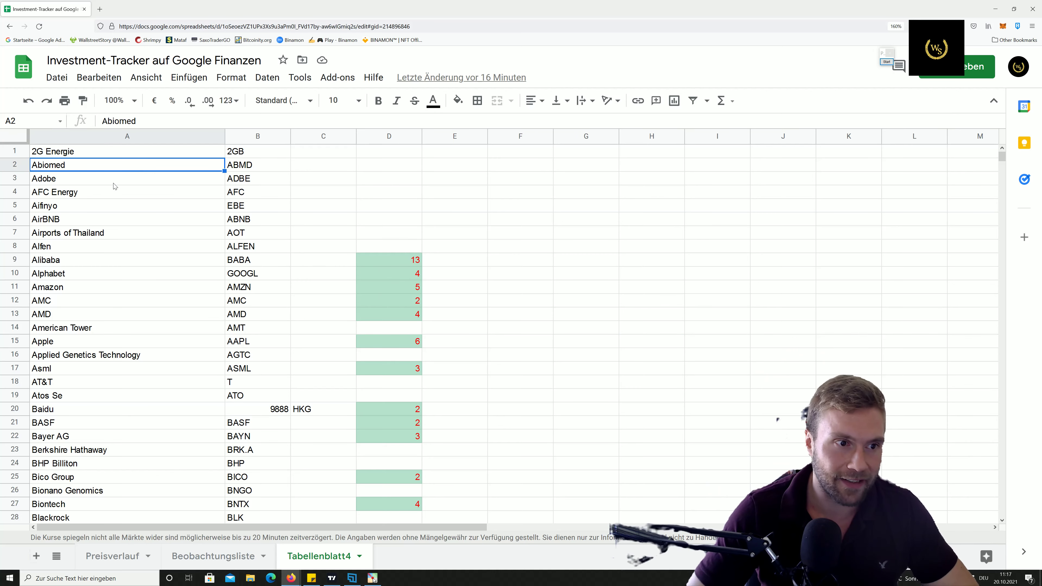
left_click(127, 183)
left_click(103, 222)
left_click(95, 262)
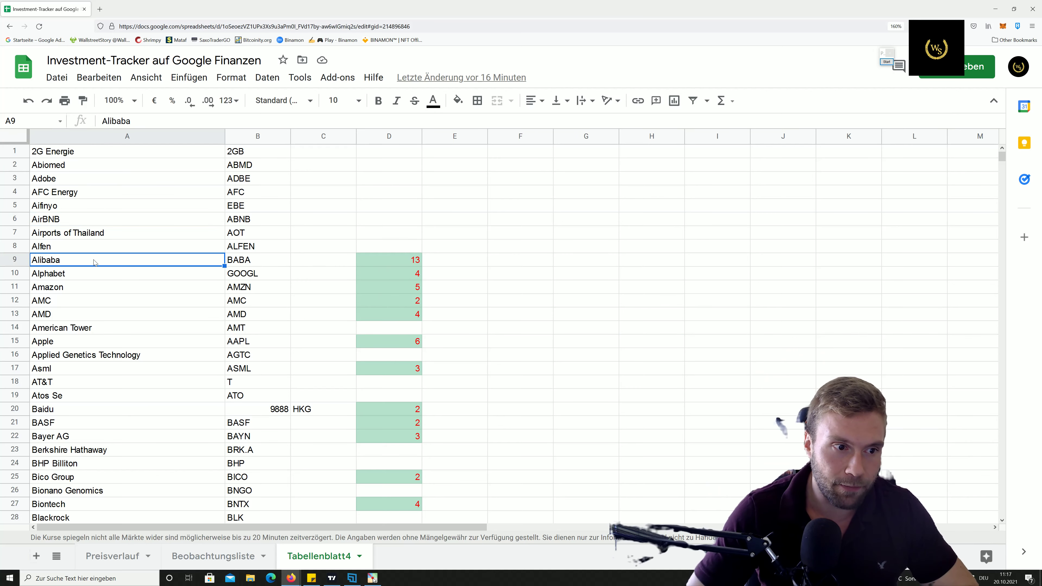
left_click(82, 275)
left_click(86, 288)
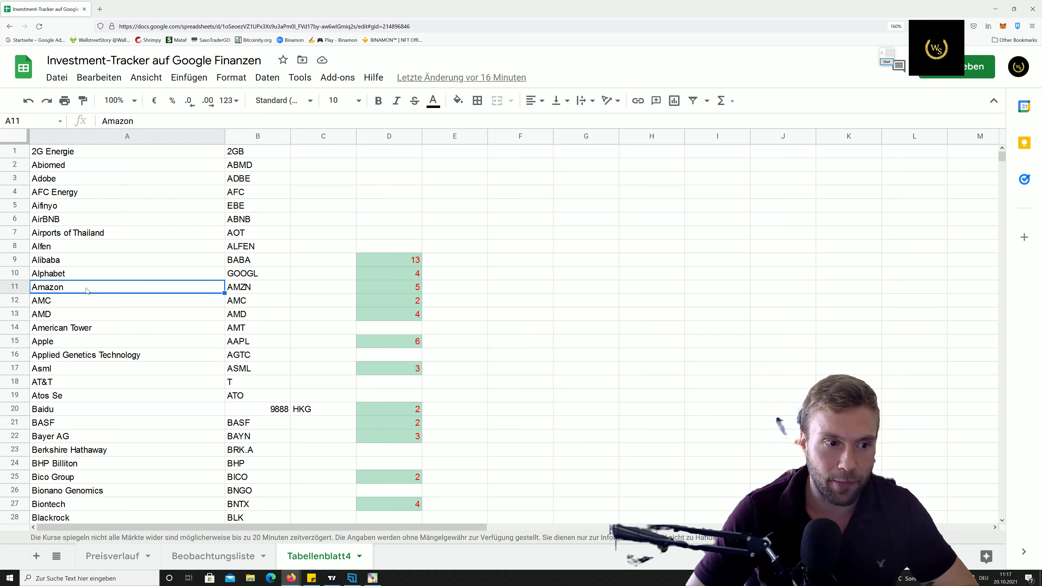
left_click(77, 314)
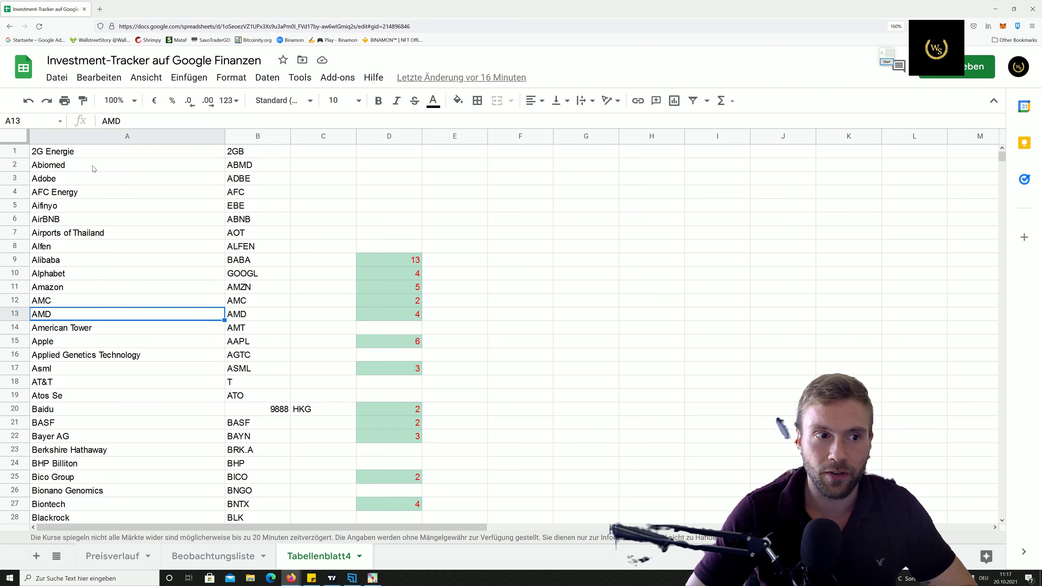
left_click(95, 194)
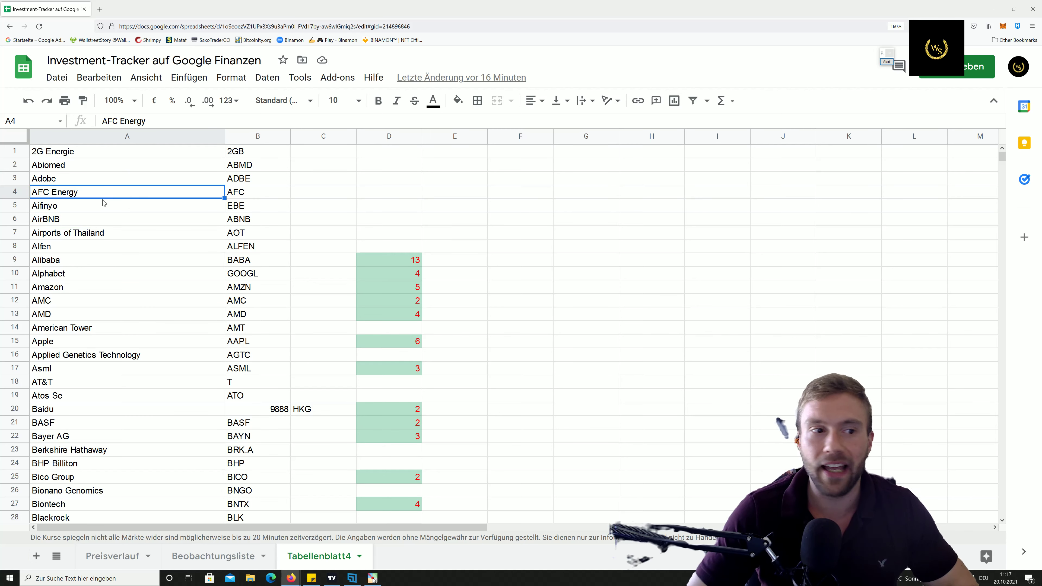
left_click(97, 235)
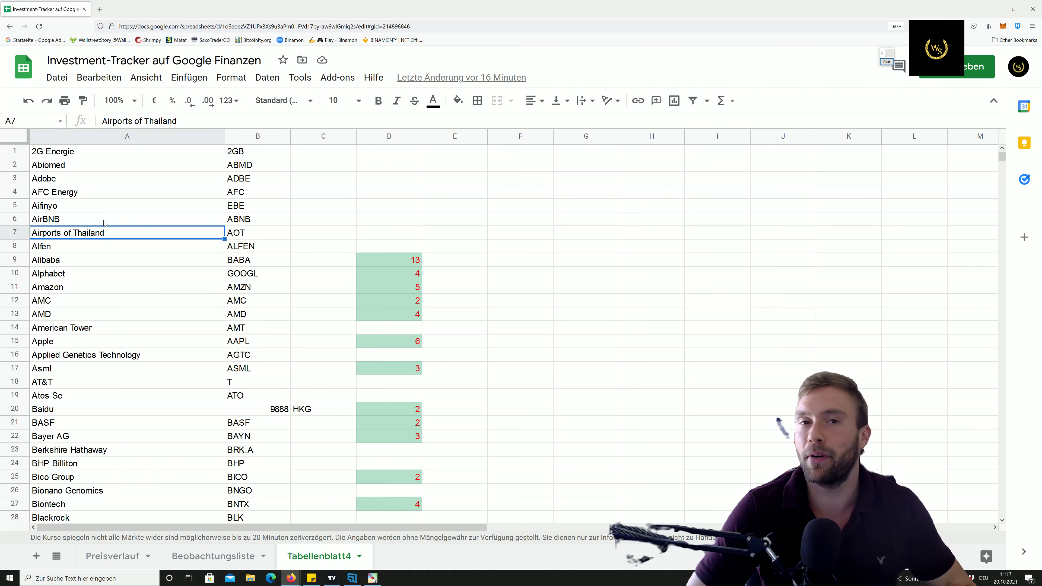
Review the stock list from Atos Se and AT&T through Carl Zeiss Meditec, Coinbase and Dynancert to Gamestop
scroll(133, 385, "down", 2)
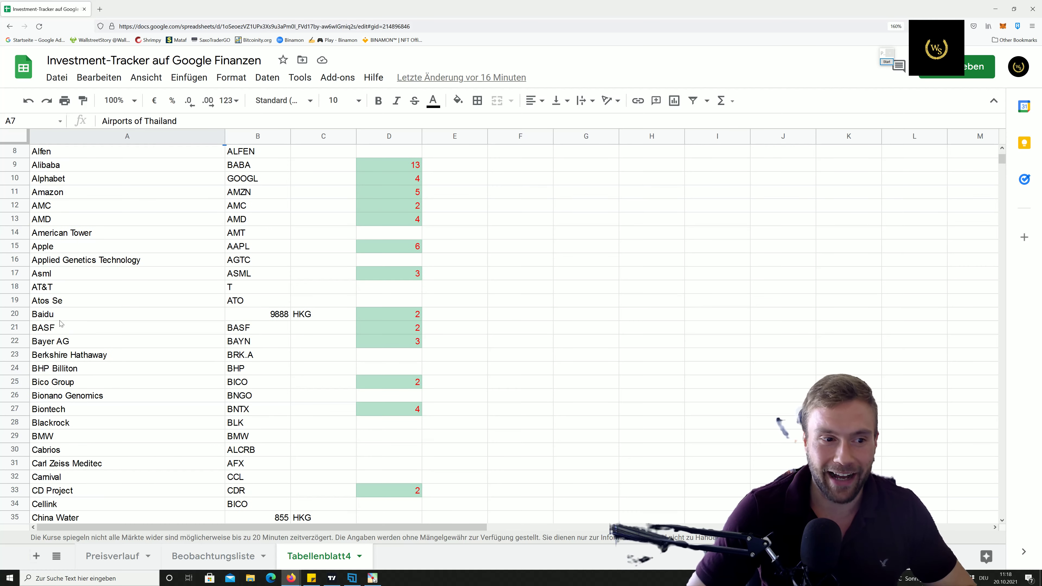
left_click(67, 303)
left_click(71, 292)
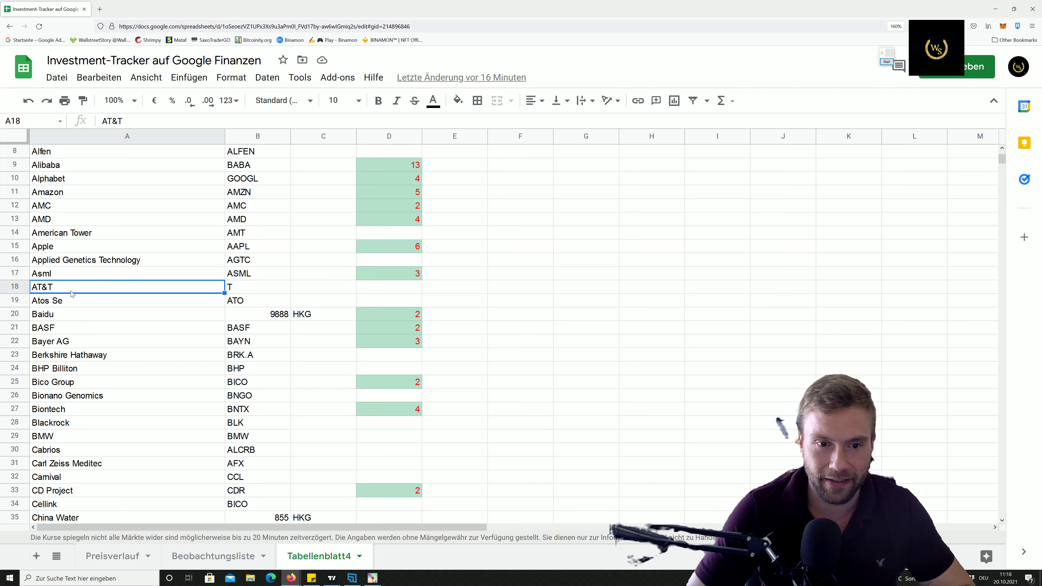
scroll(102, 341, "down", 2)
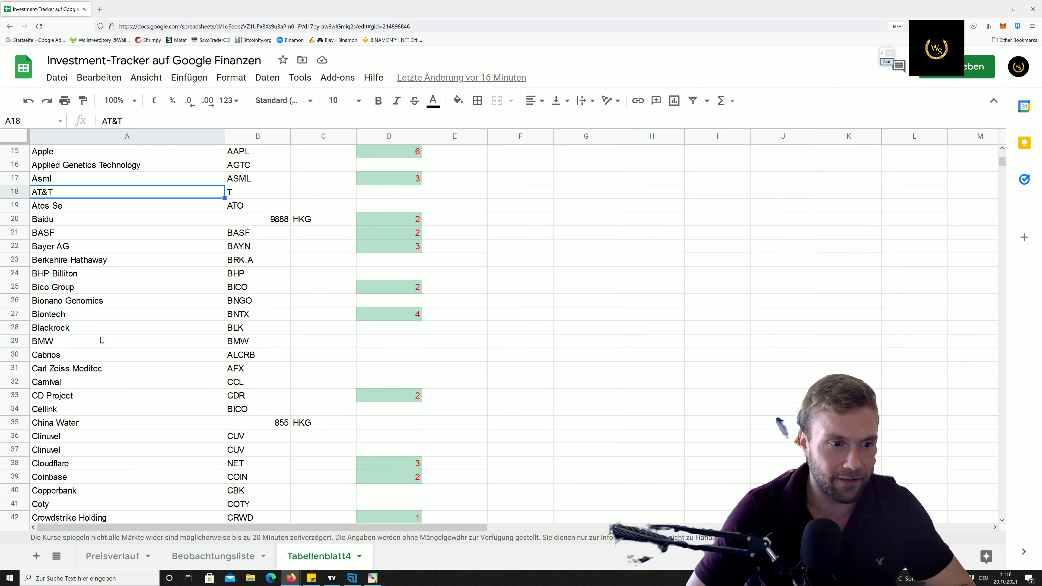
left_click(91, 370)
scroll(76, 406, "down", 2)
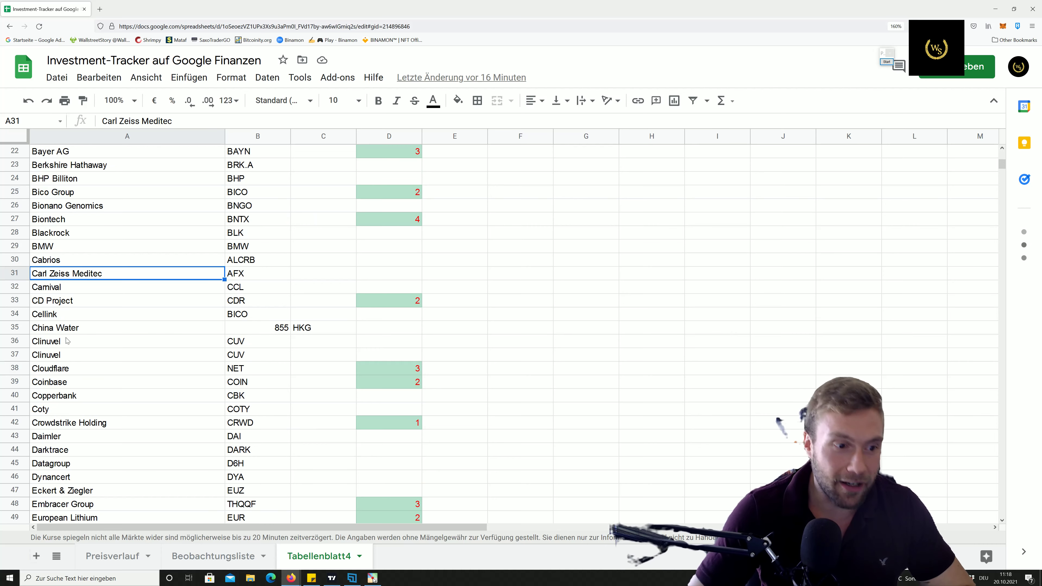
left_click(70, 387)
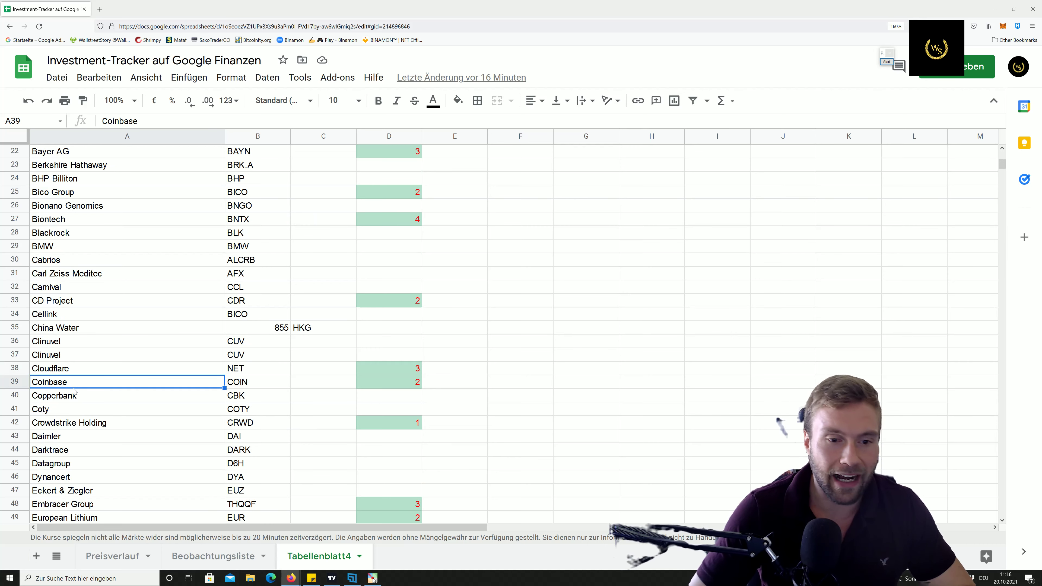
scroll(63, 391, "down", 2)
left_click(62, 377)
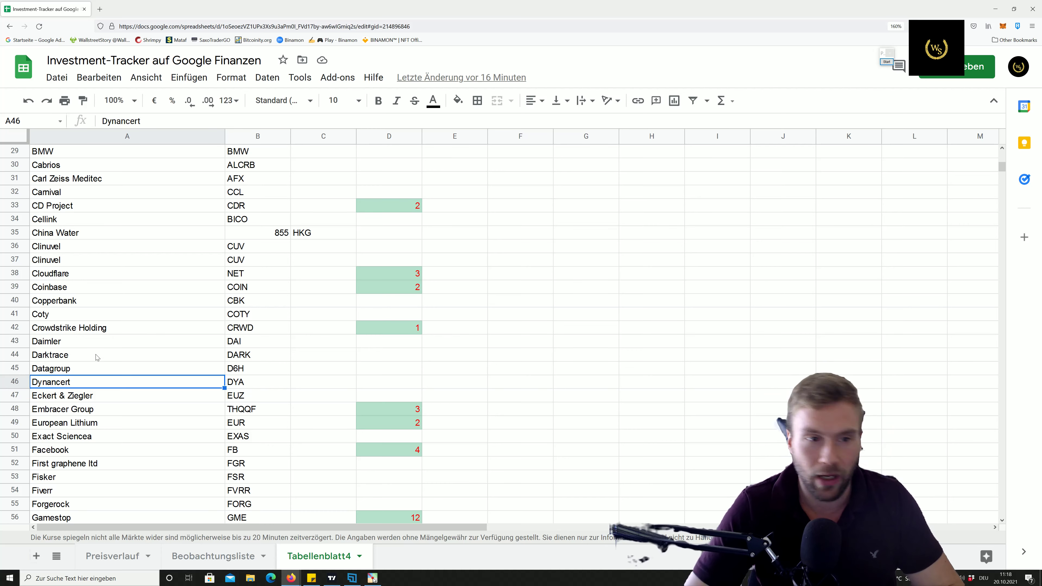
scroll(130, 388, "down", 2)
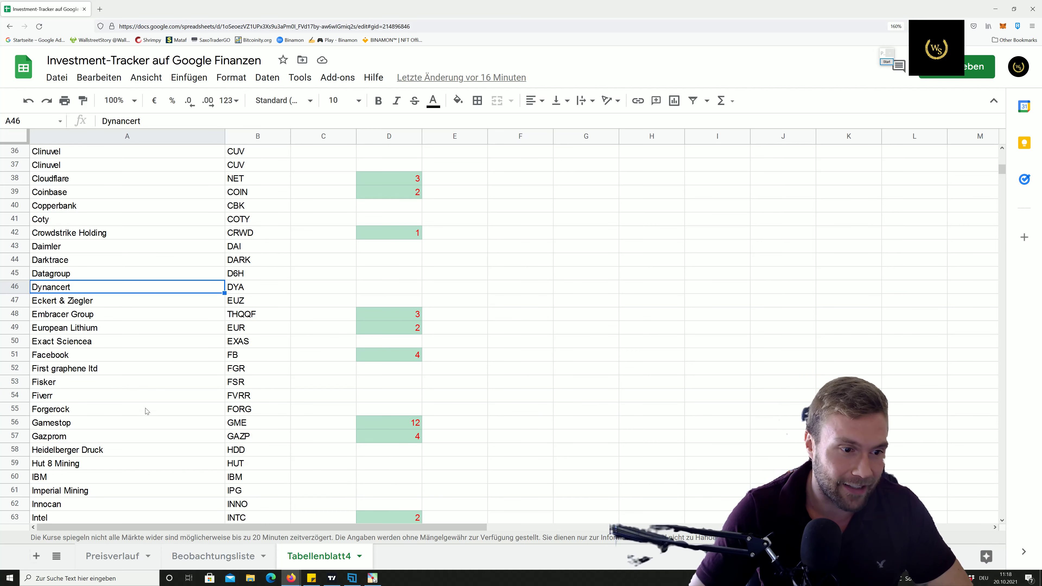
left_click(125, 370)
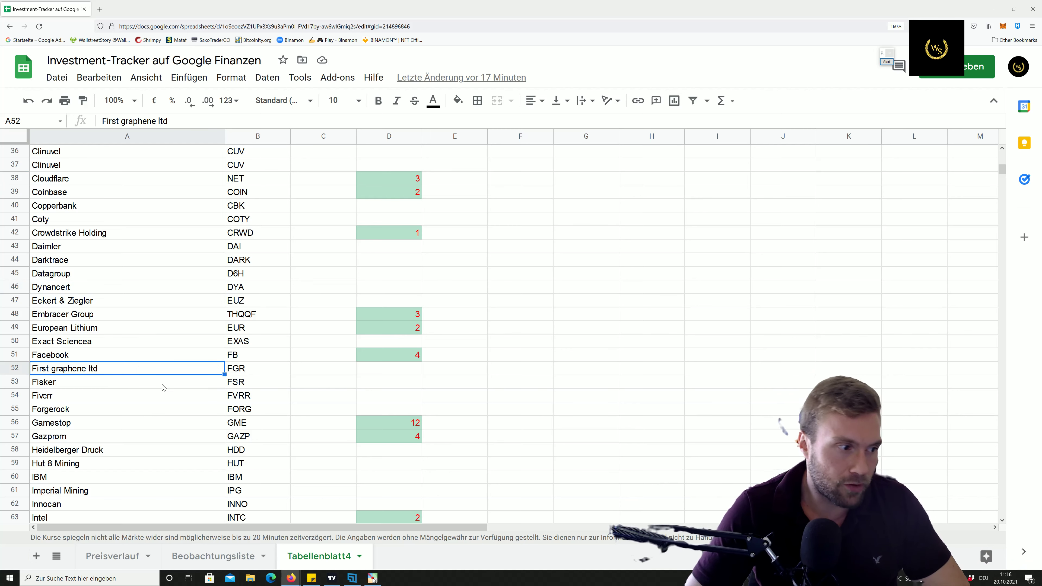
left_click(103, 413)
left_click(107, 423)
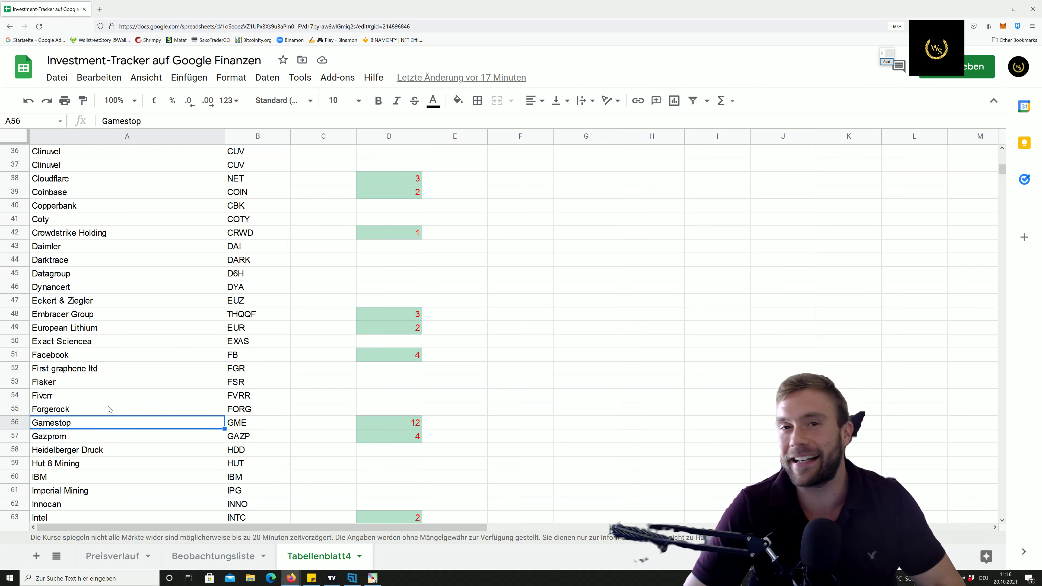
Review the stock list from König und Berger through Marathon digital holdings, Mobileye and Nel Asa to PING AN
scroll(147, 409, "down", 5)
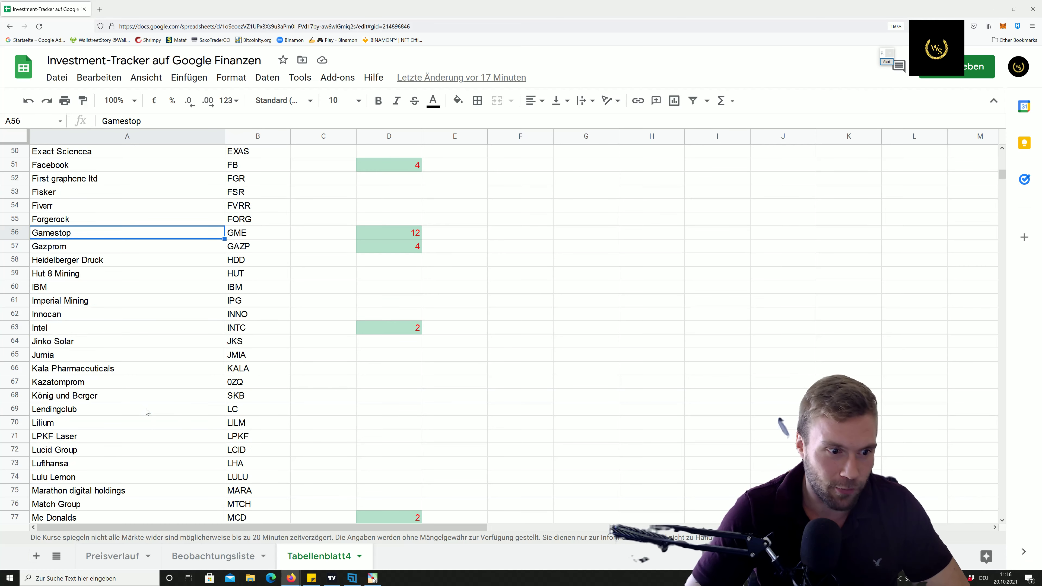
left_click(84, 398)
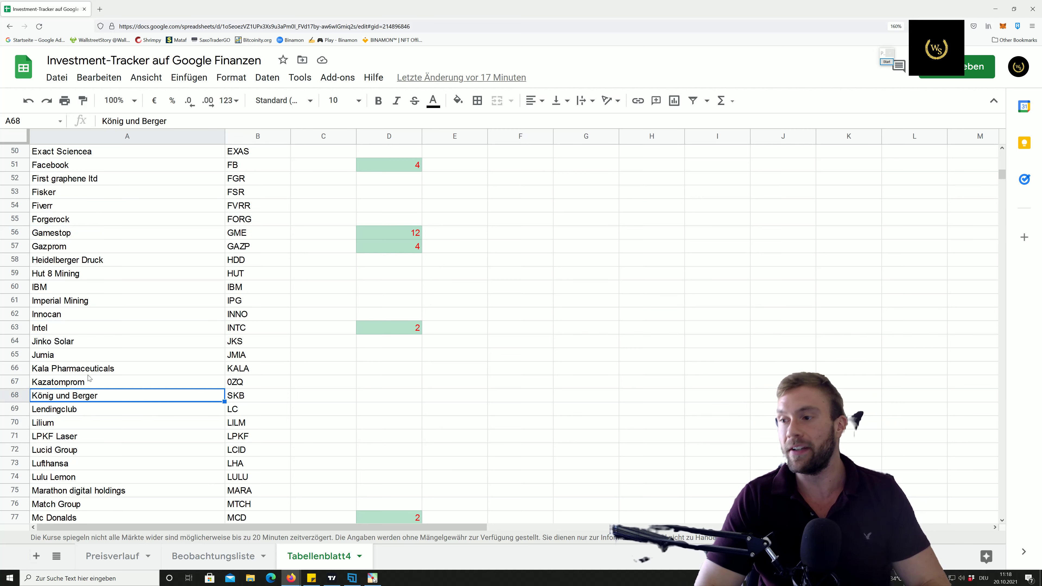
scroll(100, 437, "down", 5)
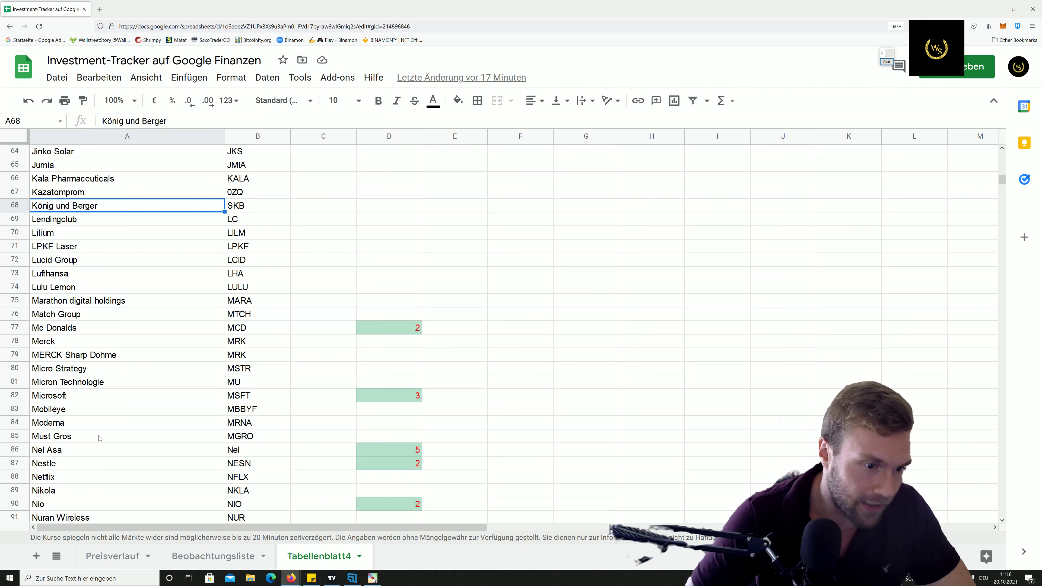
left_click(67, 305)
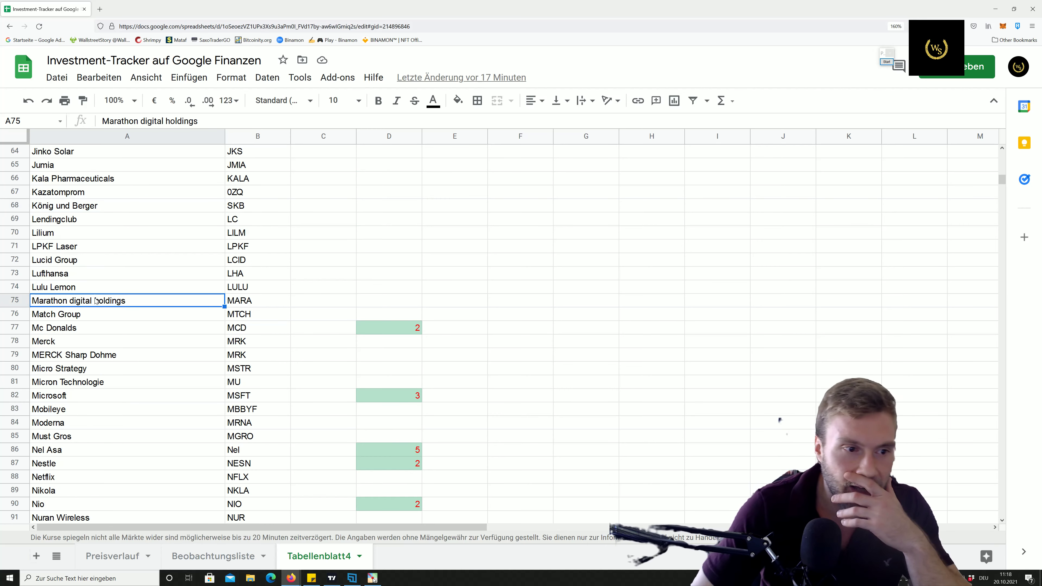
scroll(106, 327, "down", 2)
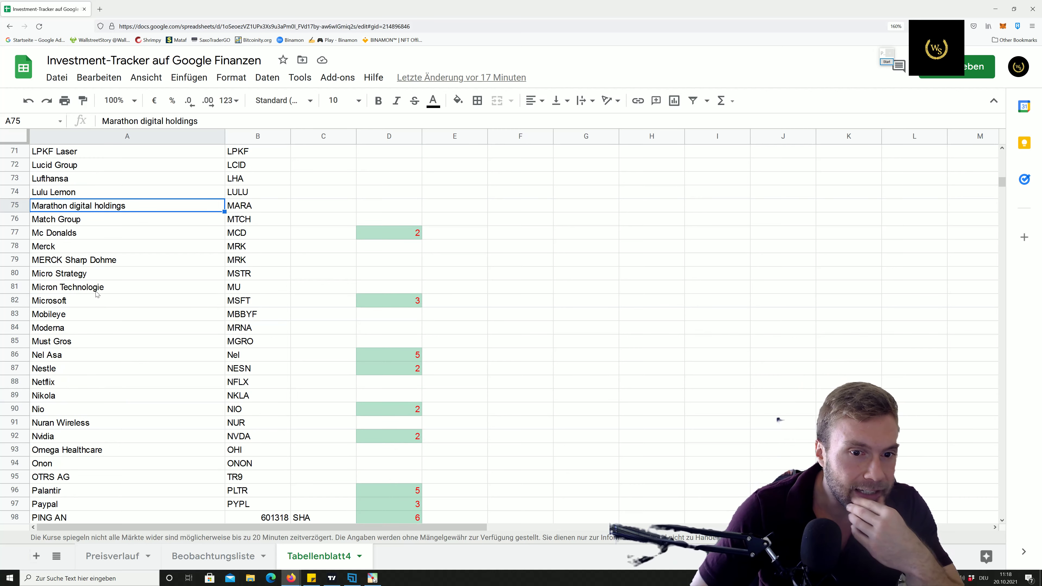
left_click(91, 314)
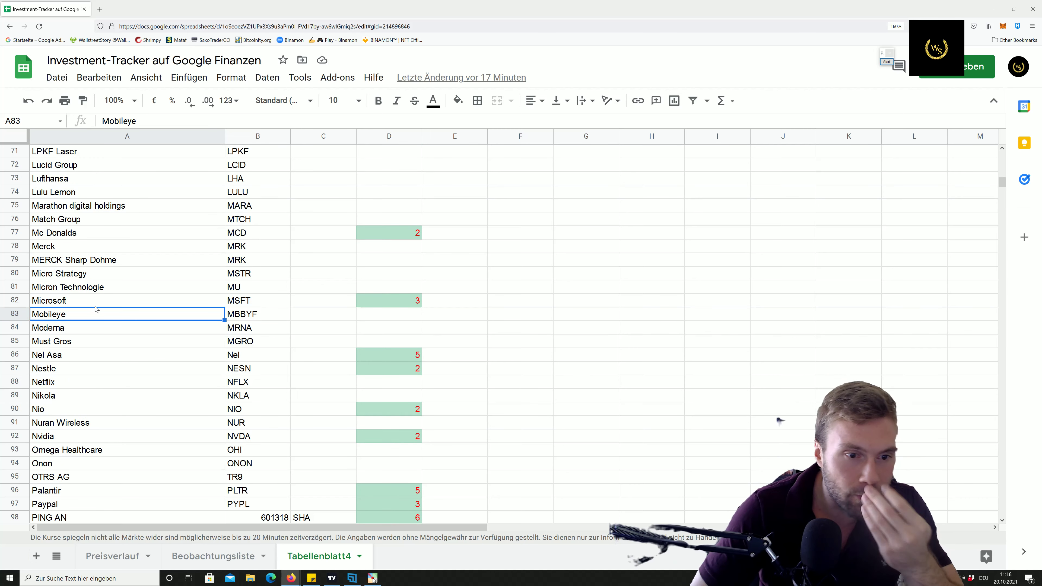
scroll(105, 349, "down", 2)
left_click(79, 262)
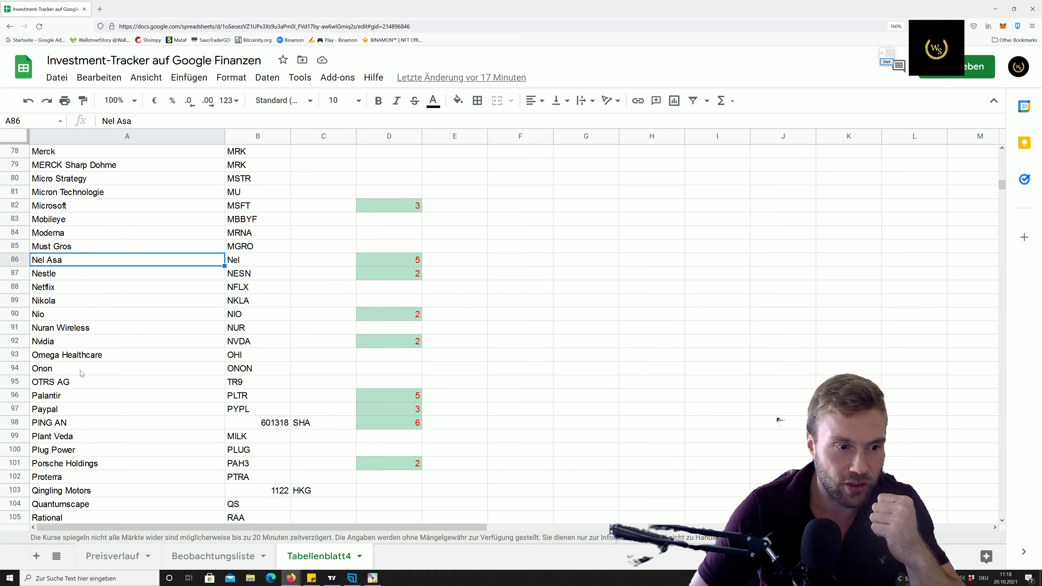
left_click(83, 399)
left_click(86, 411)
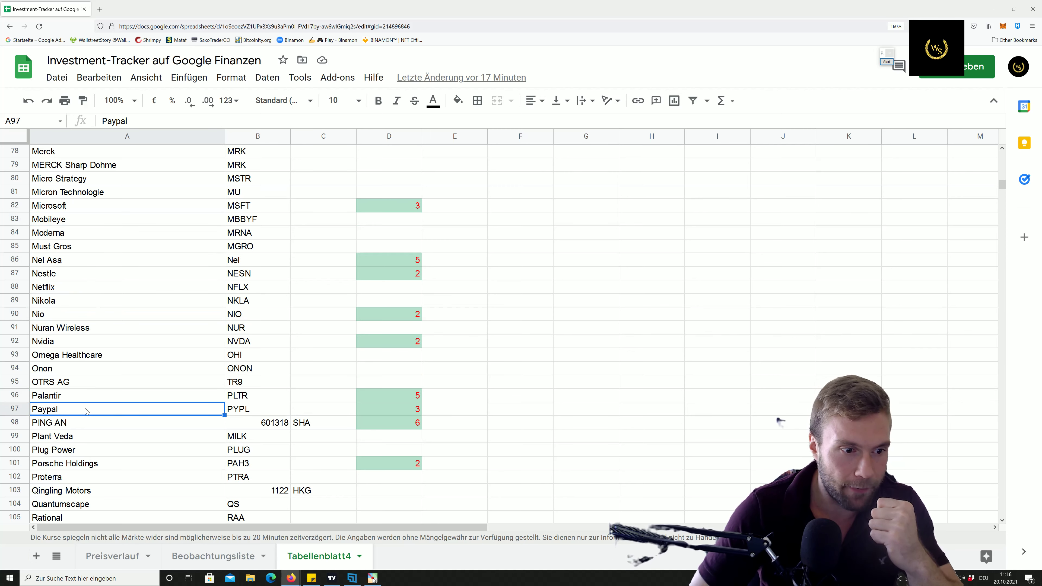
left_click(87, 423)
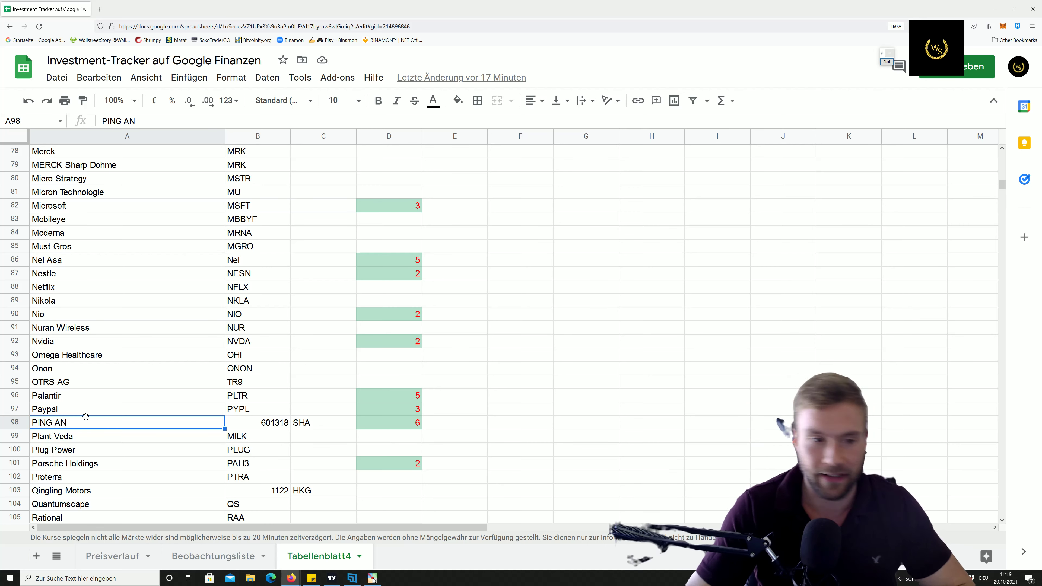
Review the stock list from Porsche Holdings and Qingling Motors to Ridgeback Biotherapeutics
scroll(288, 433, "down", 2)
left_click(109, 372)
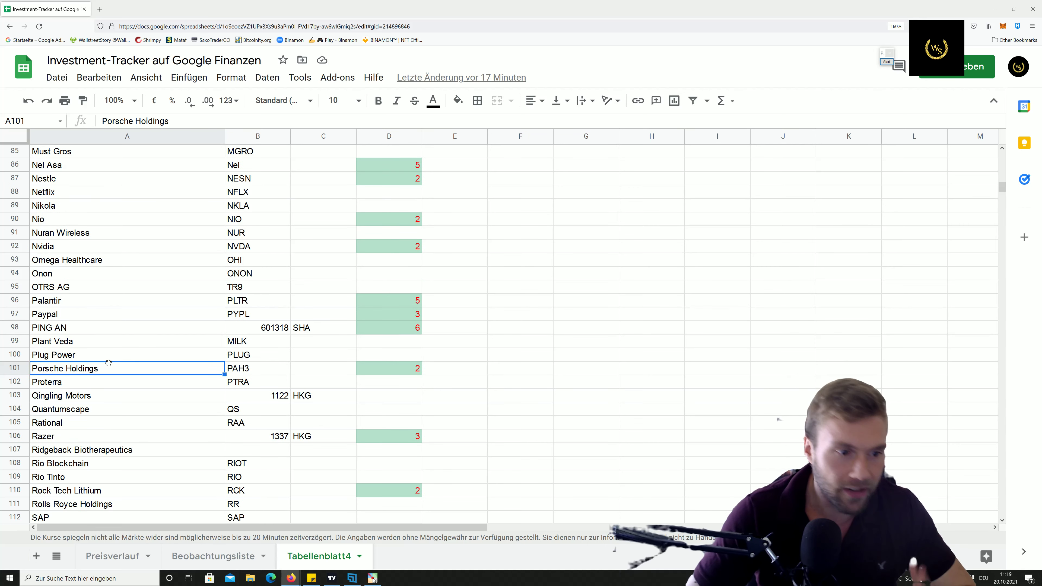
left_click(112, 397)
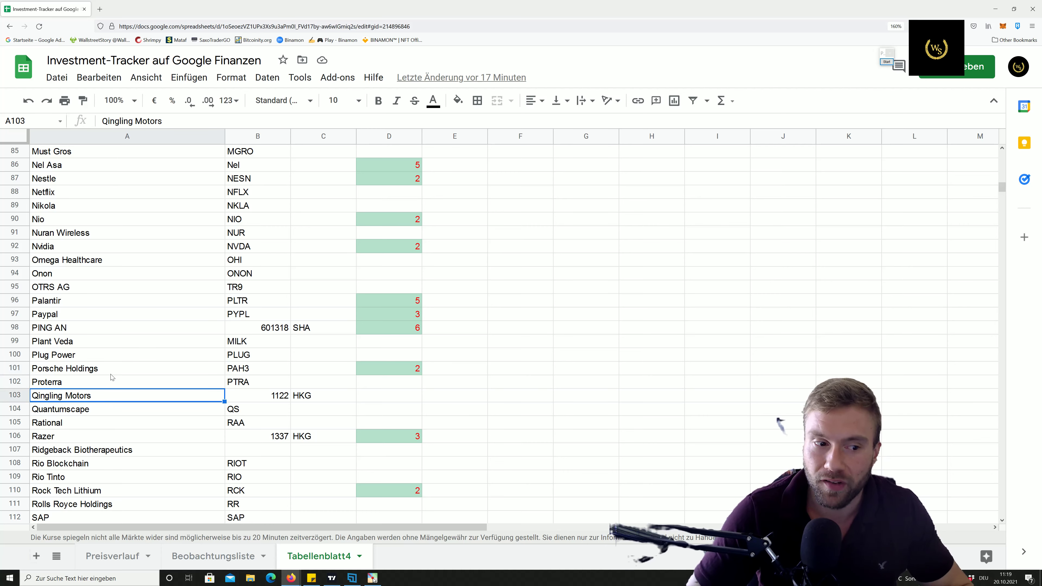
scroll(125, 370, "down", 2)
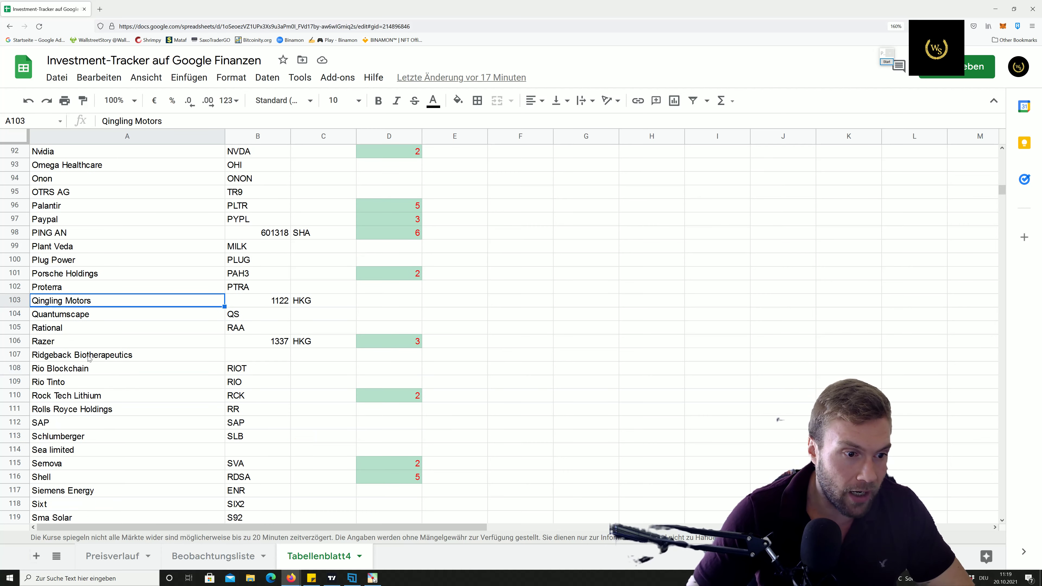
left_click(89, 359)
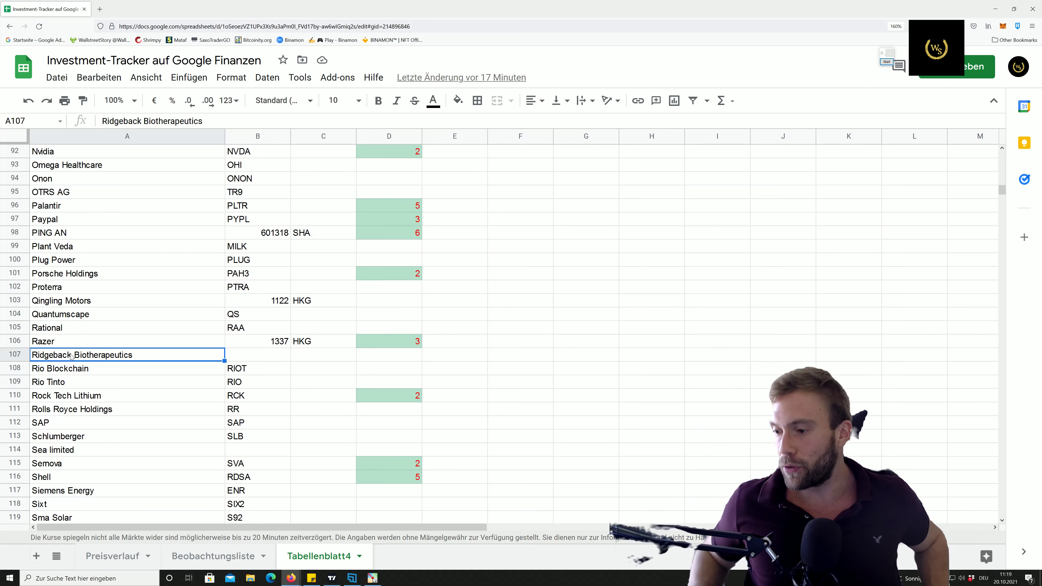
scroll(166, 335, "down", 2)
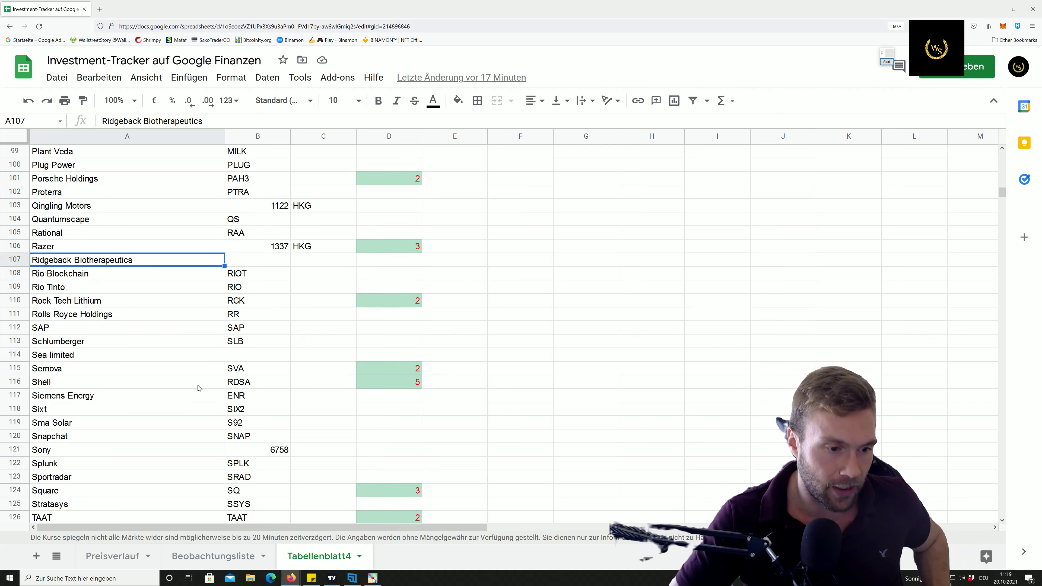
Review the stock list from Splunk through TAAT and Teamviewer to Tencent
scroll(181, 408, "down", 2)
left_click(68, 374)
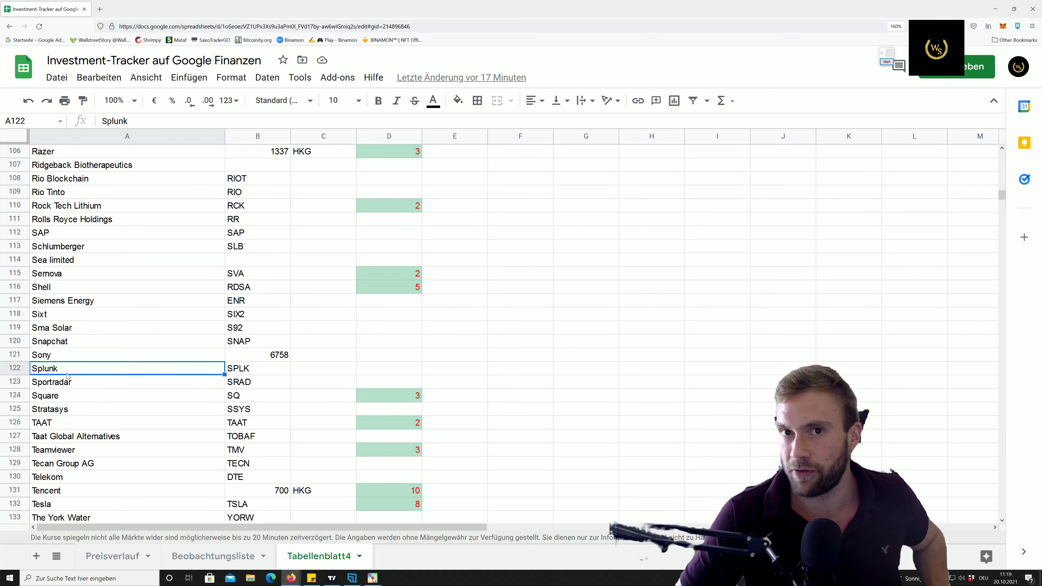
left_click(45, 425)
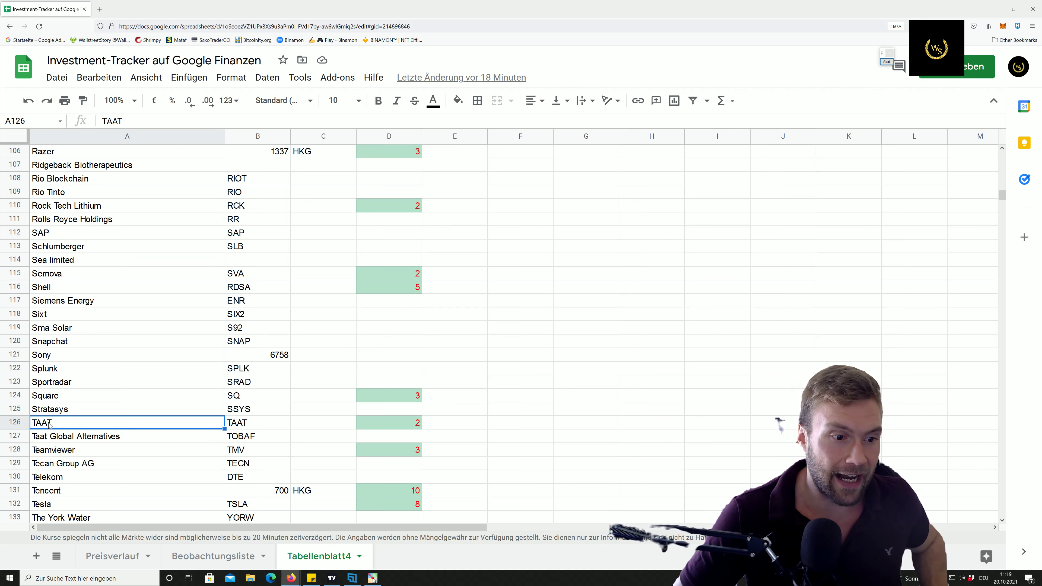
left_click(75, 449)
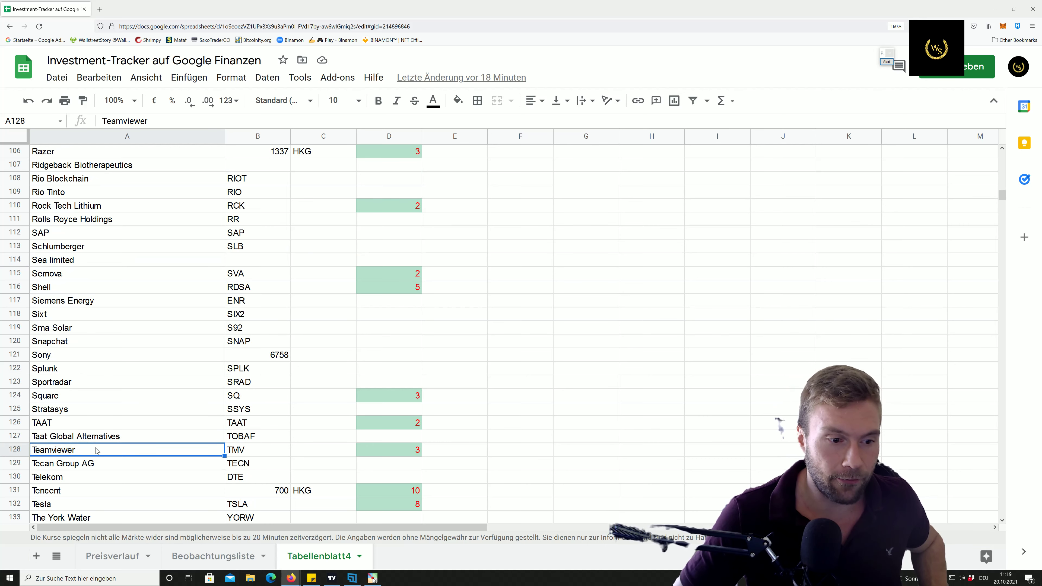
scroll(80, 440, "down", 2)
left_click(84, 401)
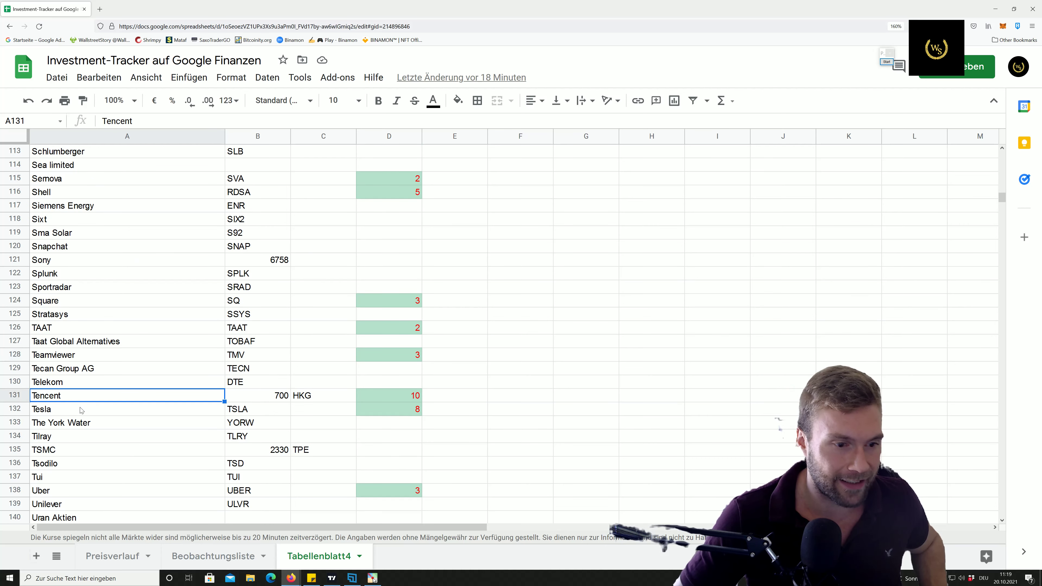
Review the stock list from Uranium Energy through Varta and Volkswagen to Xiaomi and Yandex
scroll(80, 415, "down", 2)
left_click(75, 435)
scroll(80, 435, "down", 2)
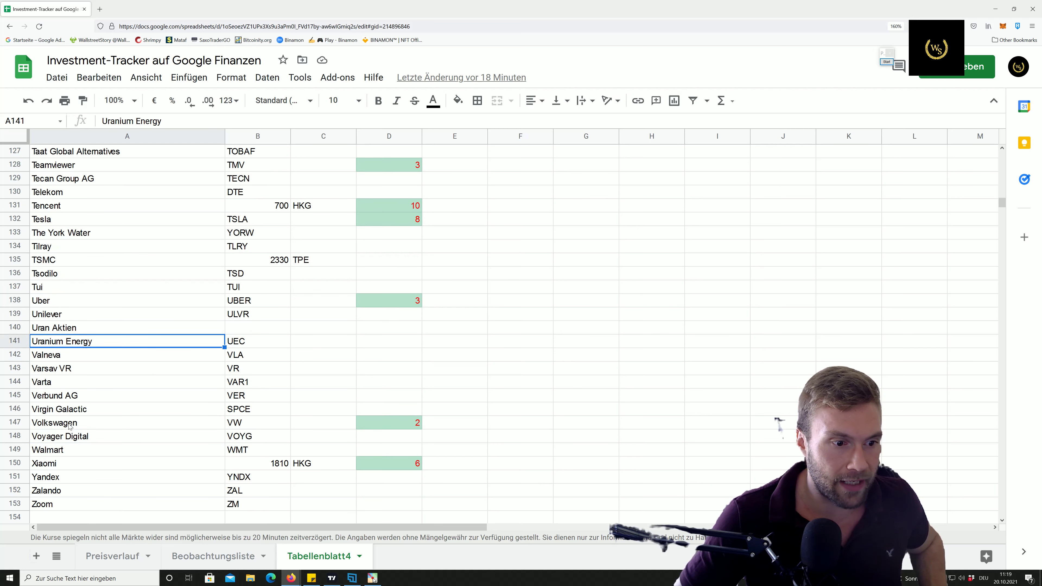
left_click(73, 383)
left_click(76, 422)
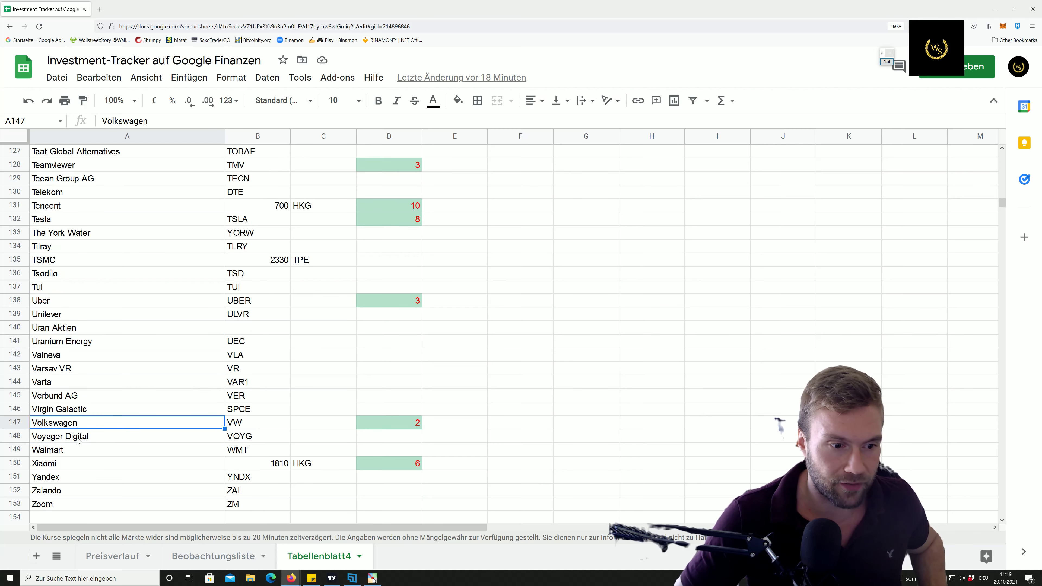
left_click(83, 478)
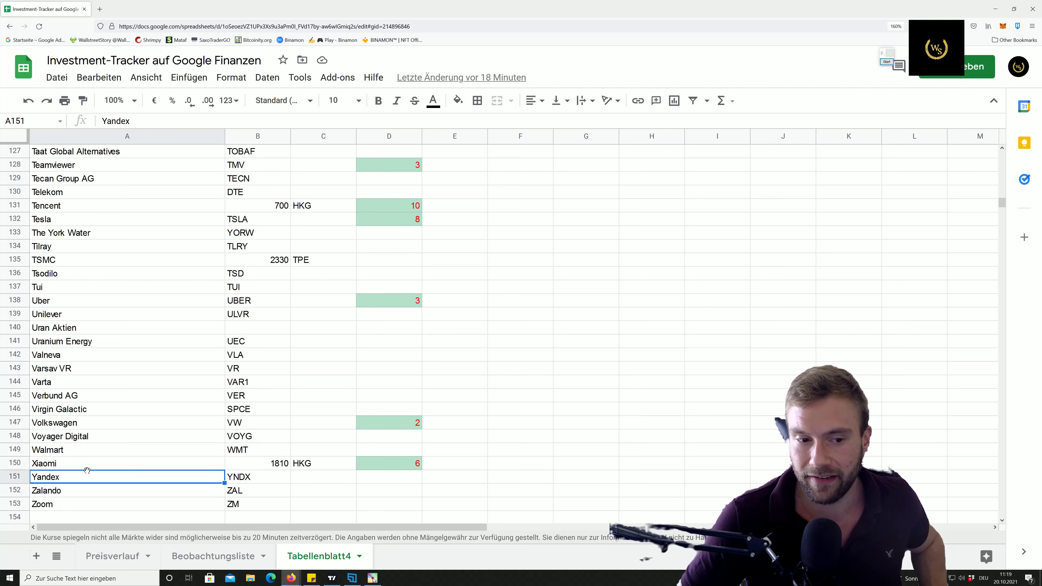
left_click(193, 467)
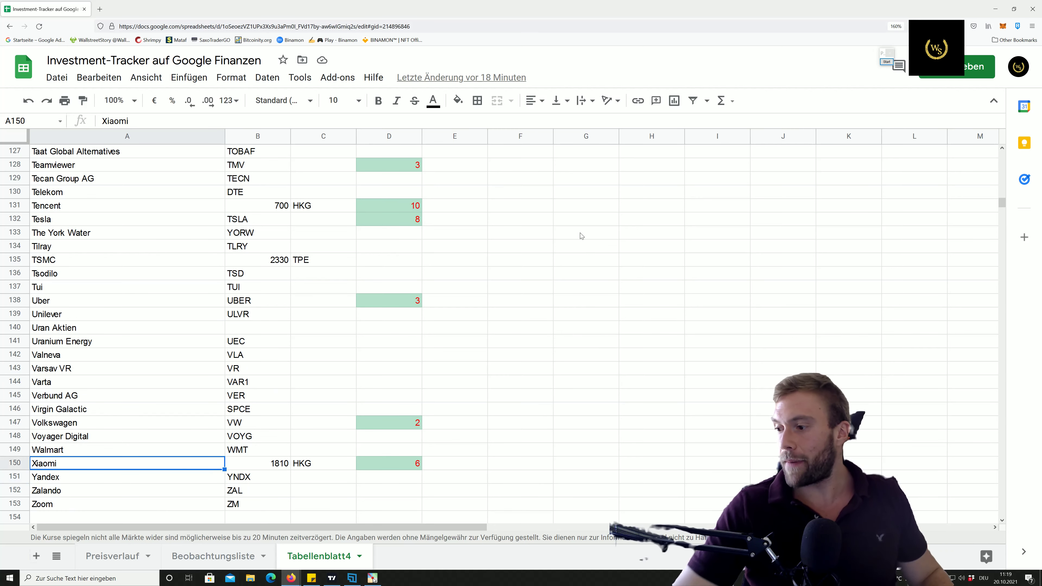
Look back over the stock list and go to its last entry, Zoom
scroll(571, 203, "up", 2)
scroll(714, 316, "up", 2)
scroll(395, 213, "up", 20)
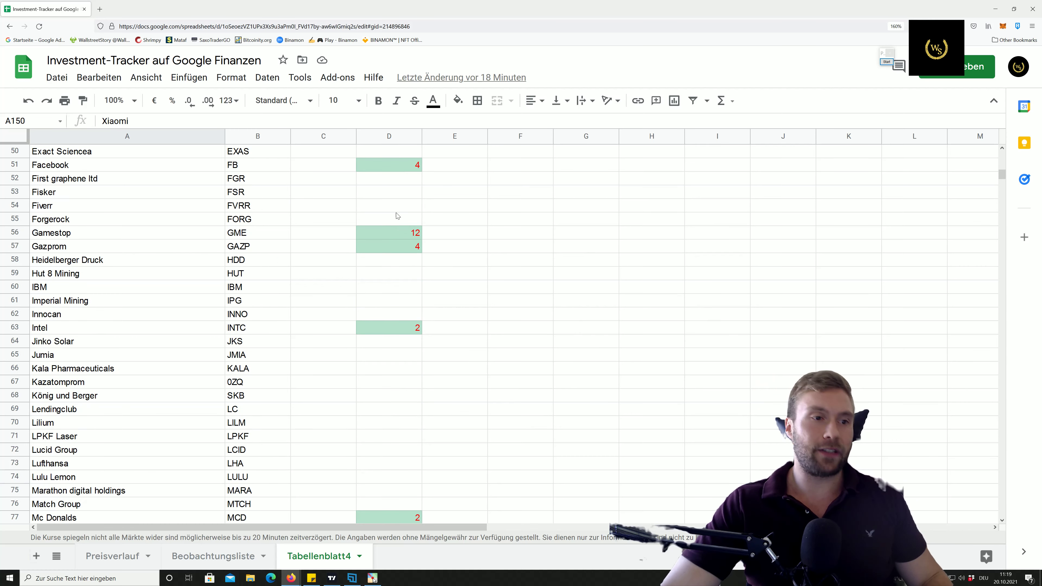
scroll(118, 305, "down", 20)
scroll(118, 305, "down", 20)
scroll(86, 310, "up", 7)
left_click(53, 314)
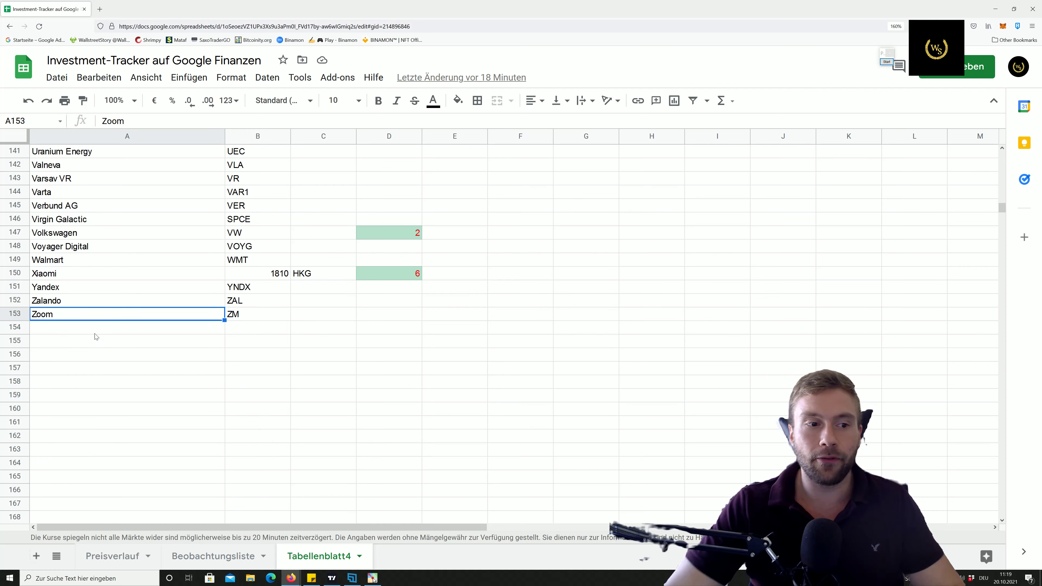
Return to the beginning of the list and review the ticker symbols in column B from 2GB to AMT
scroll(287, 313, "up", 20)
scroll(287, 314, "up", 20)
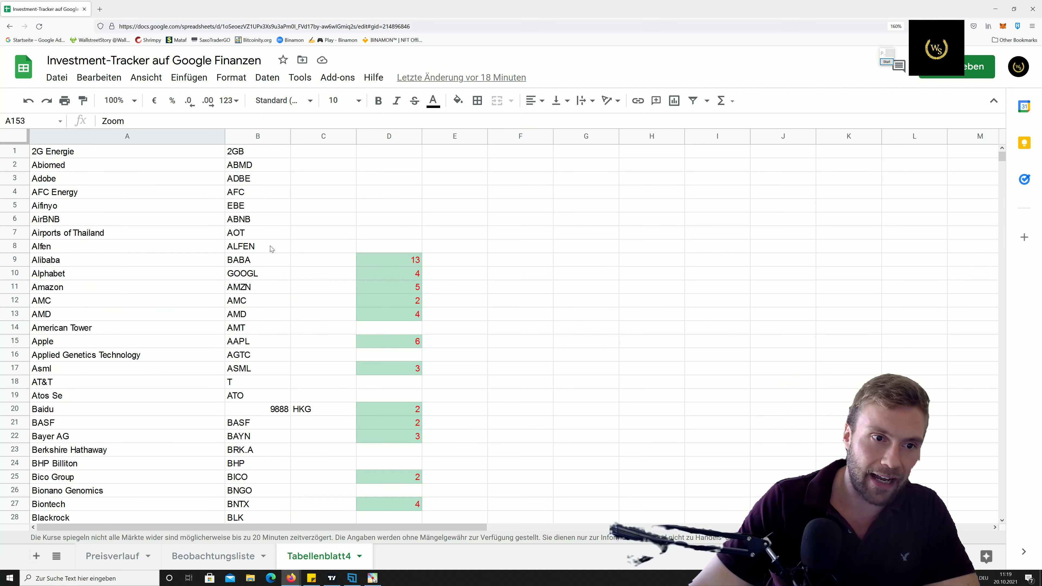
left_click(238, 152)
key("Down")
key("Down")
key("Down")
key("Down")
key("Down")
key("Down")
key("Down")
left_click(246, 328)
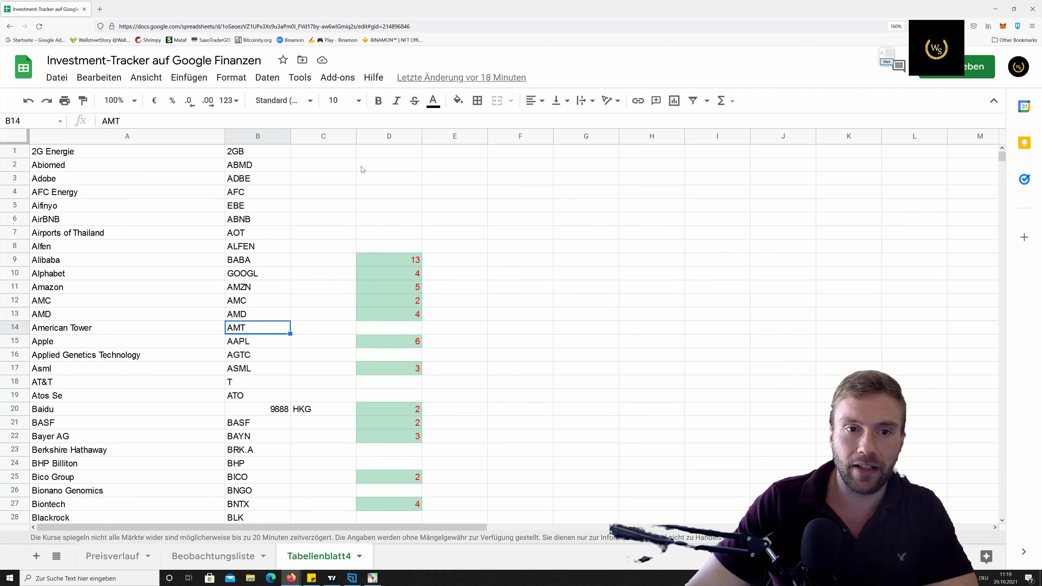
Sort the whole sheet by the vote counts in column D in descending order (Z → A)
left_click(386, 137)
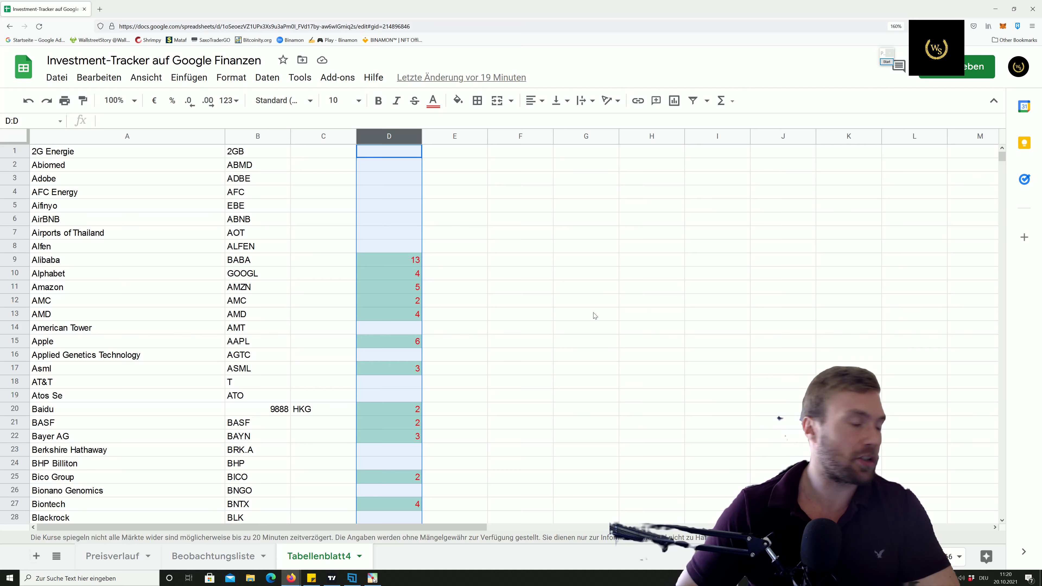
left_click(313, 235)
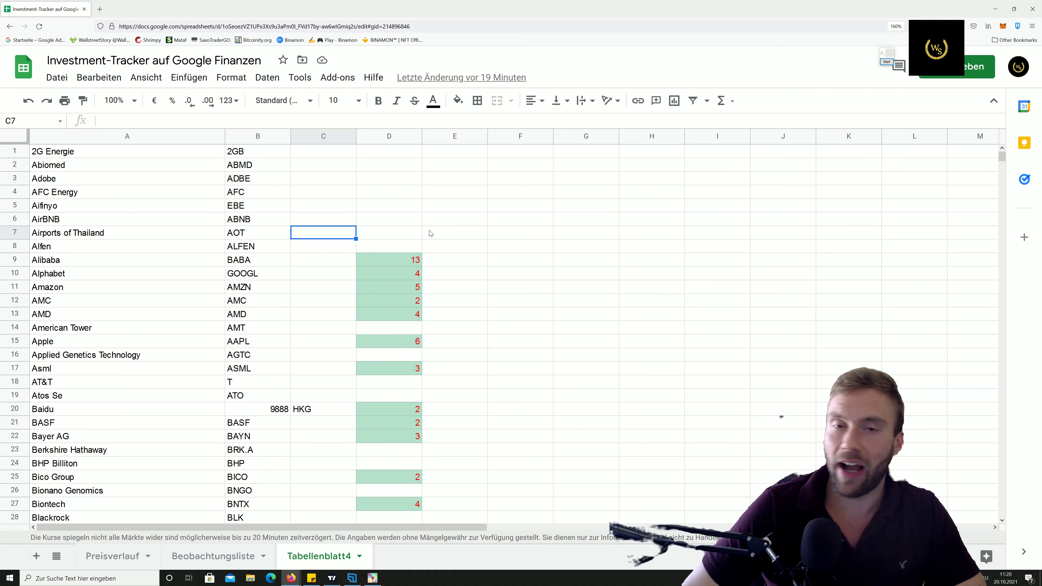
left_click(398, 139)
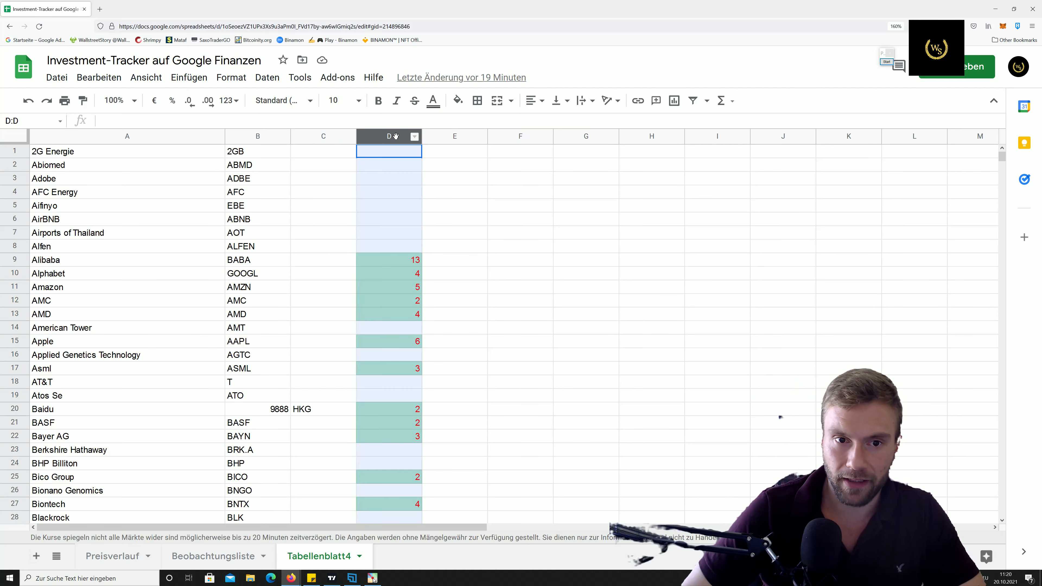
right_click(394, 140)
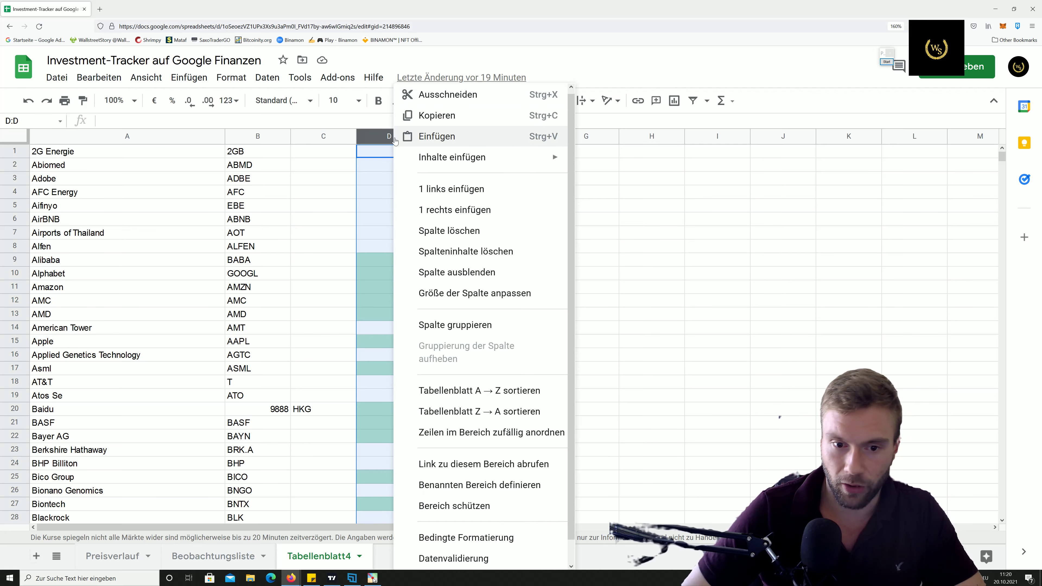
left_click(508, 414)
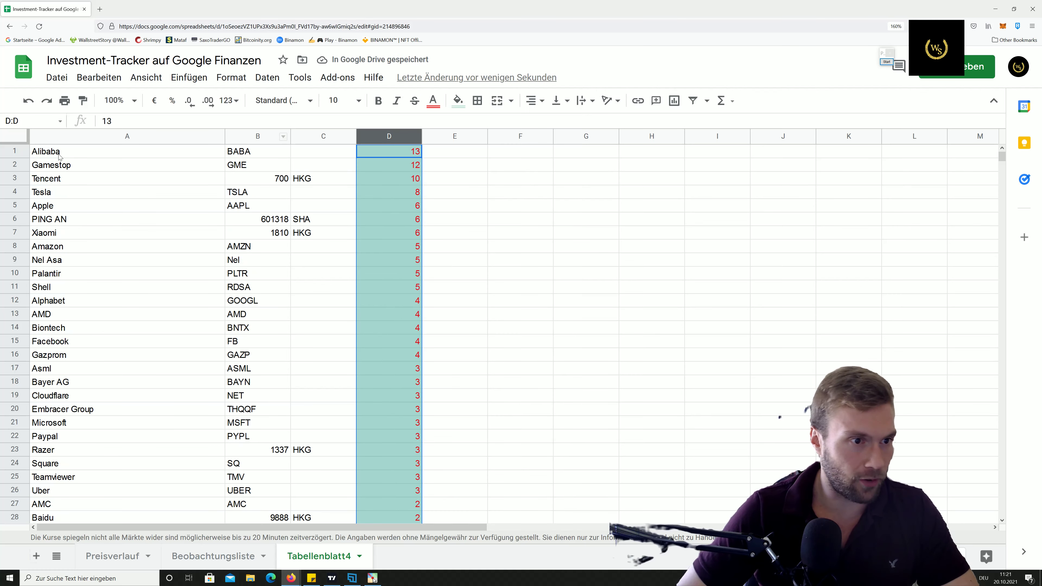
Review the most requested stocks one by one, from Alibaba and Gamestop to Tencent and Tesla
left_click(82, 163)
left_click(83, 152)
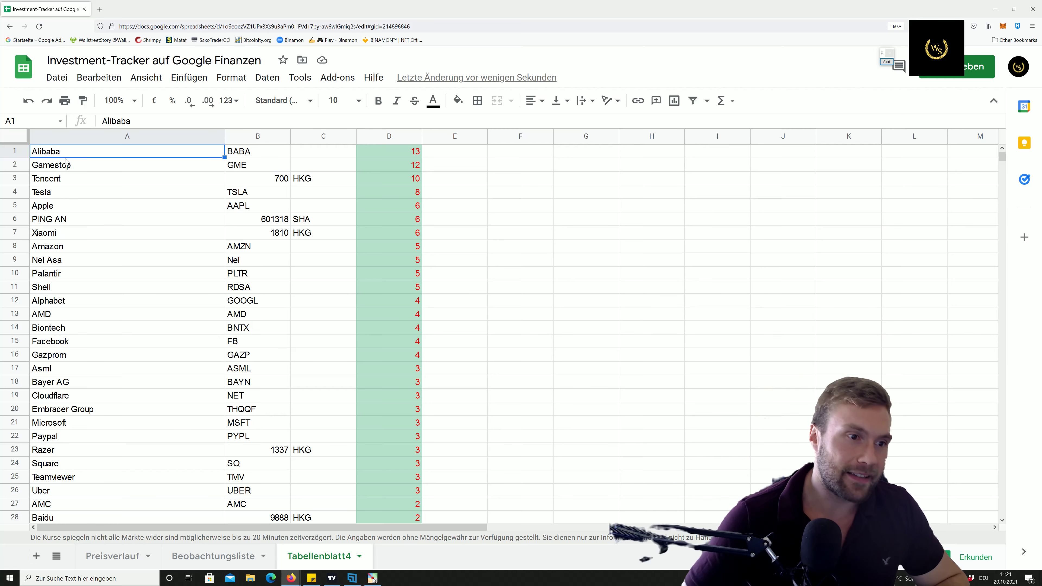
left_click(45, 164)
left_click(12, 165)
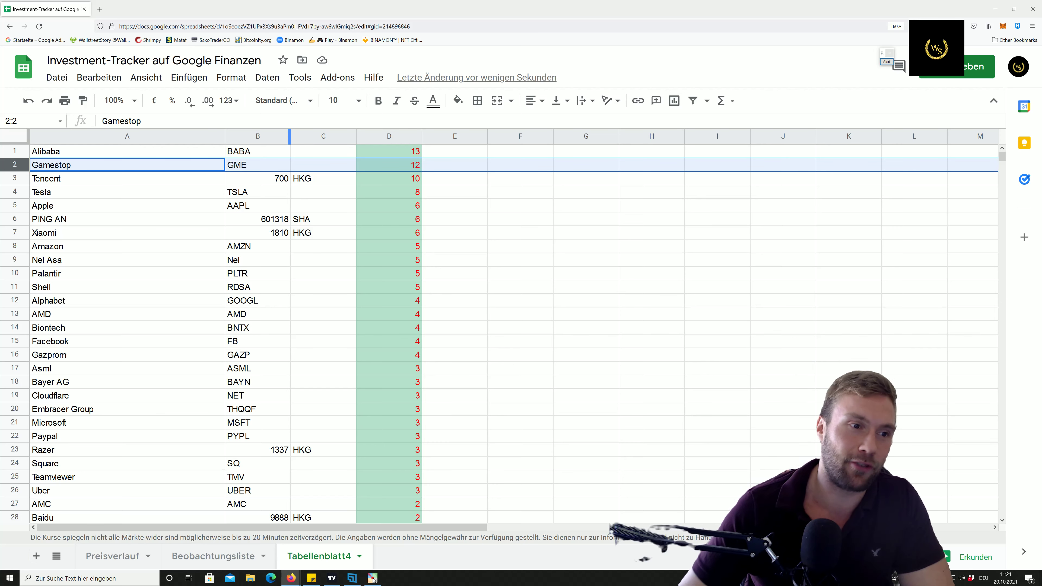
left_click(17, 178)
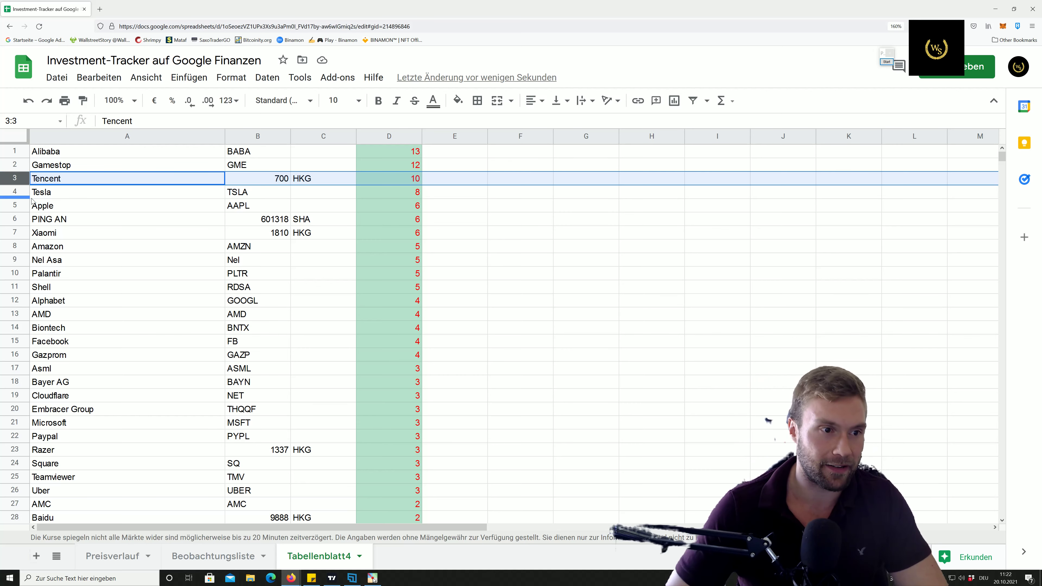
left_click(20, 192)
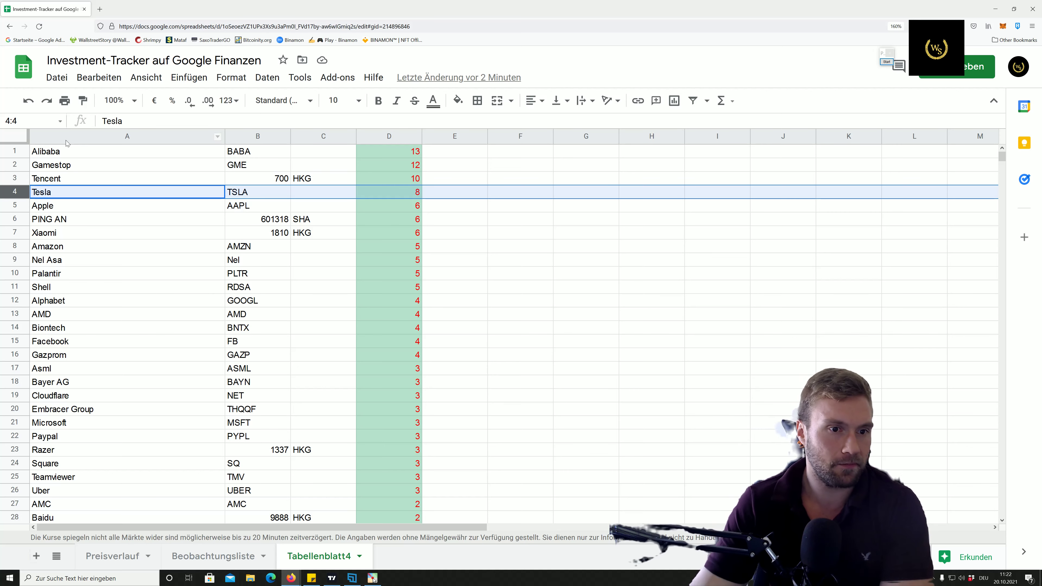
Review the rows from Apple to Palantir one by one, and select the top ten stocks in A1:E10
left_click(23, 207)
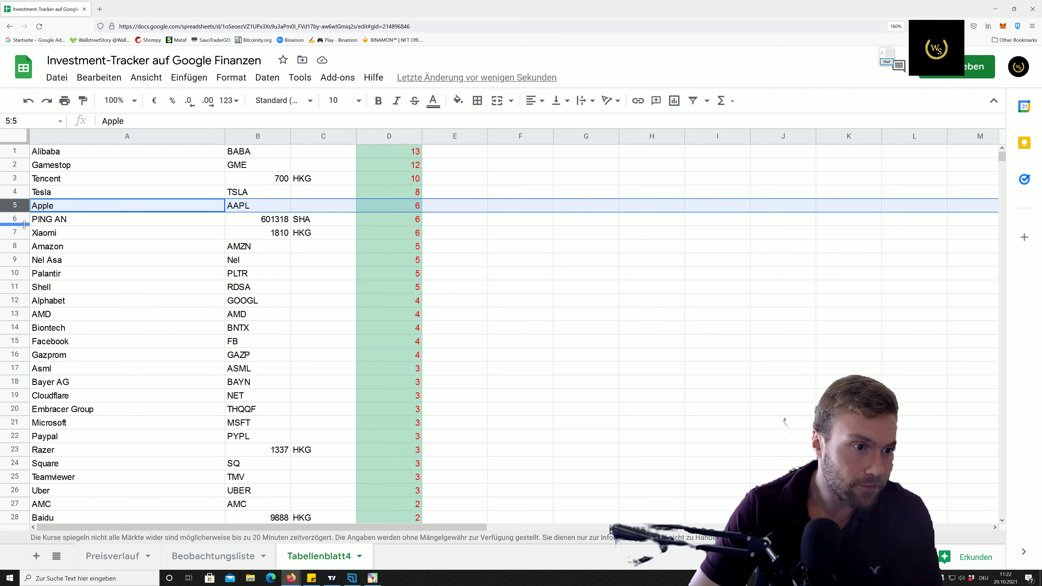
left_click(19, 218)
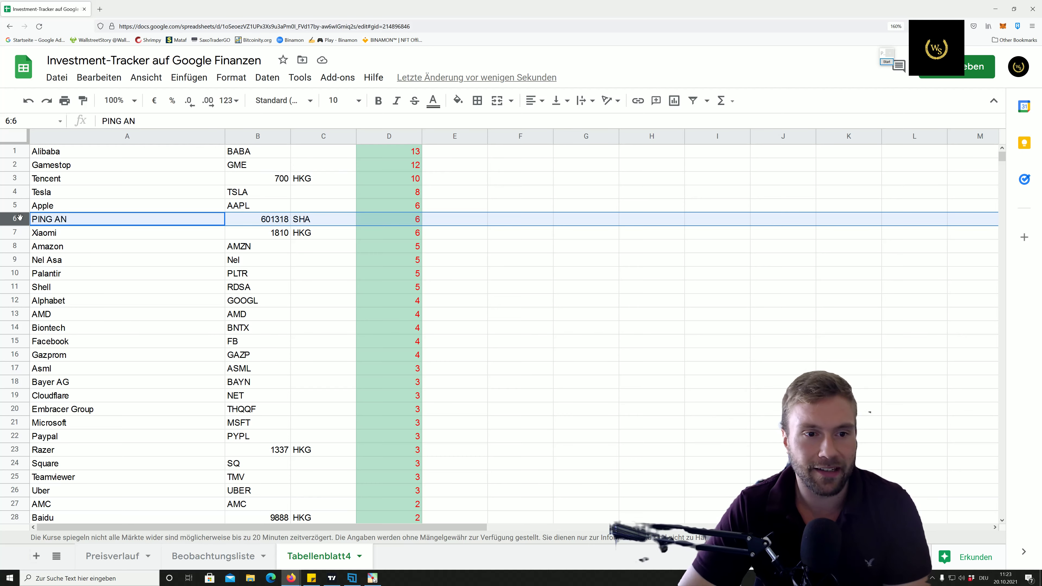
left_click(17, 231)
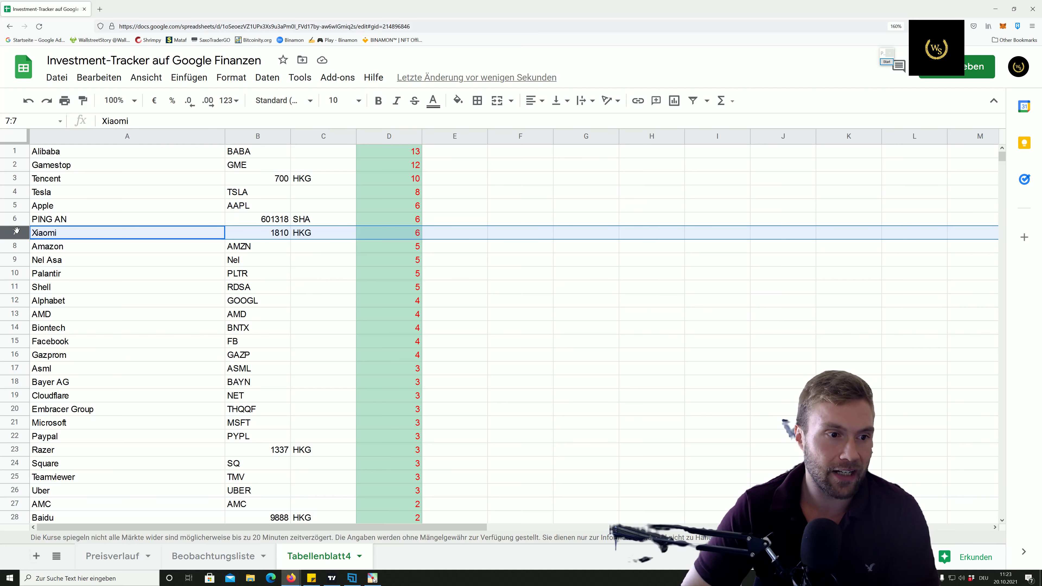
left_click(14, 247)
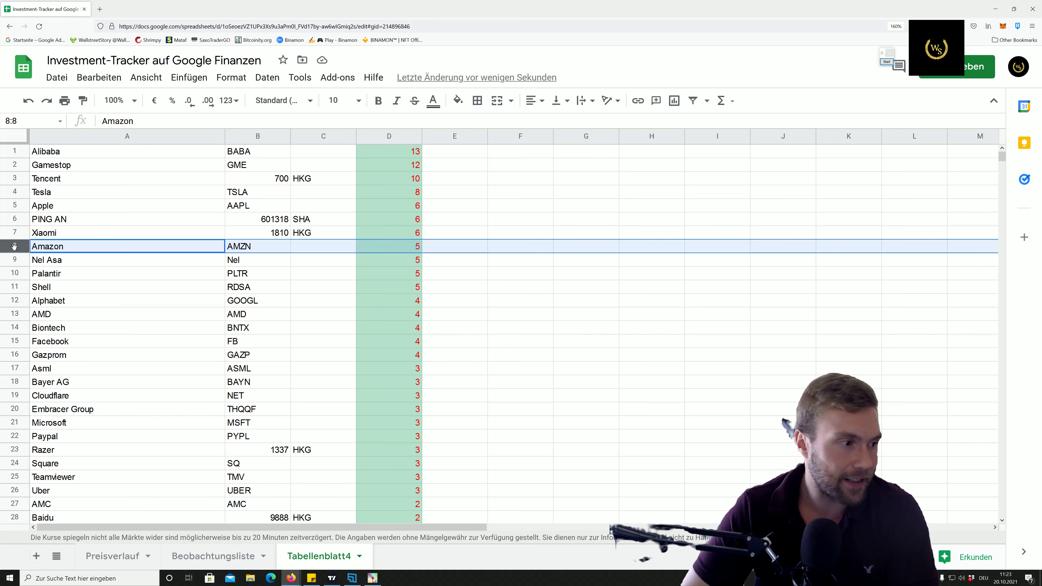
left_click(21, 258)
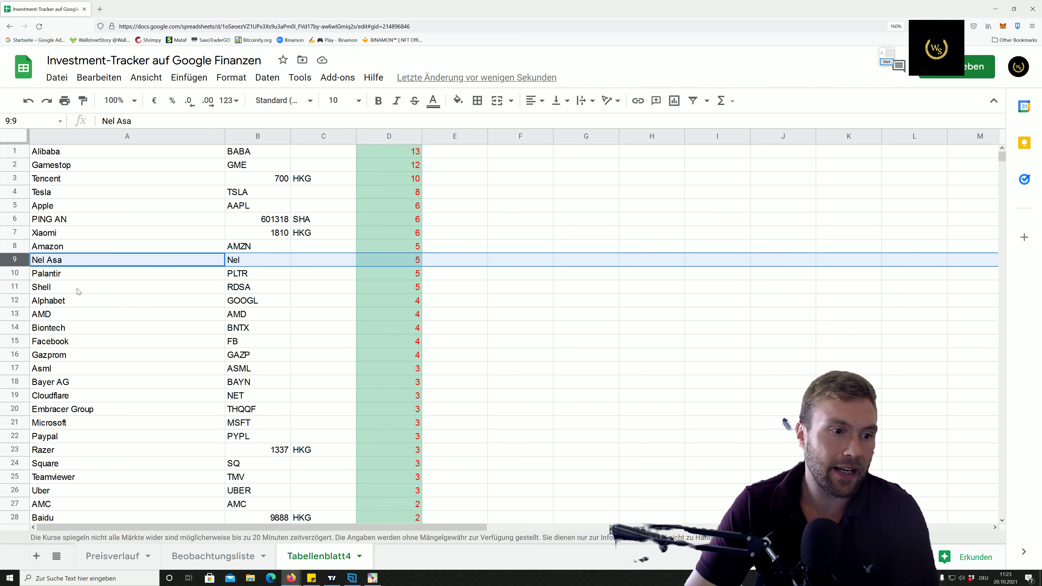
left_click(16, 272)
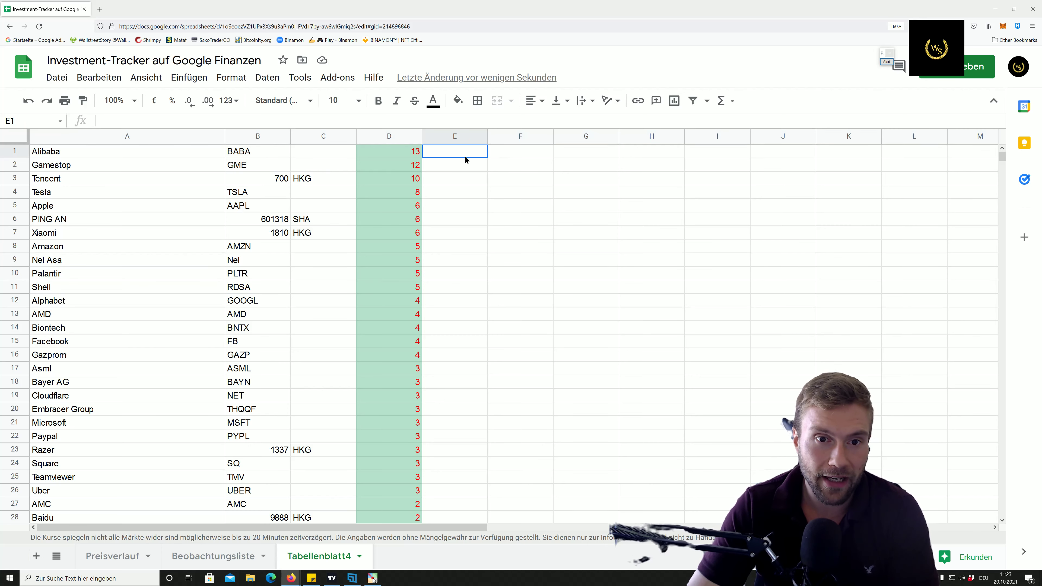
left_click_drag(465, 156, 114, 275)
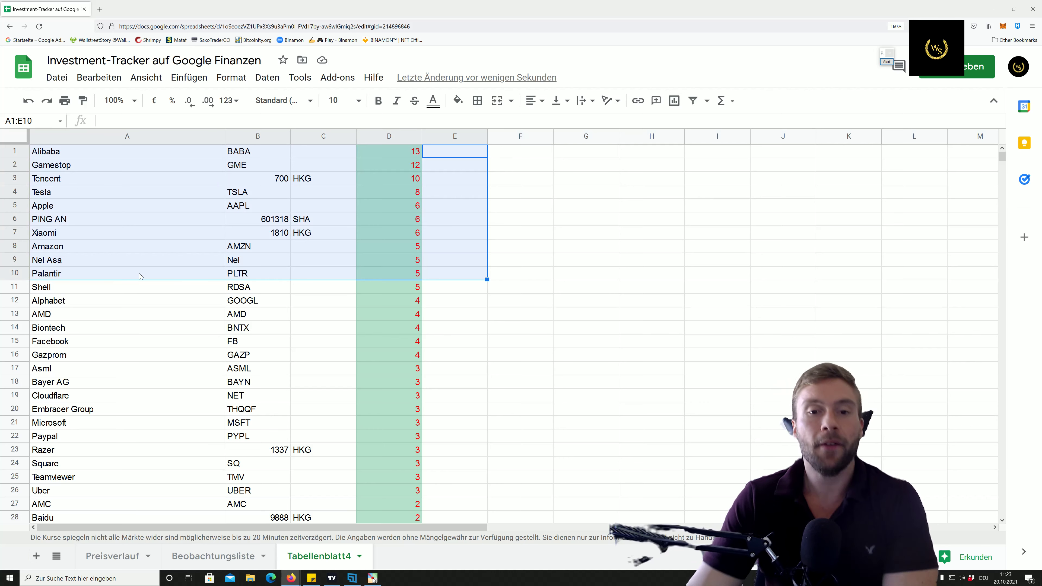